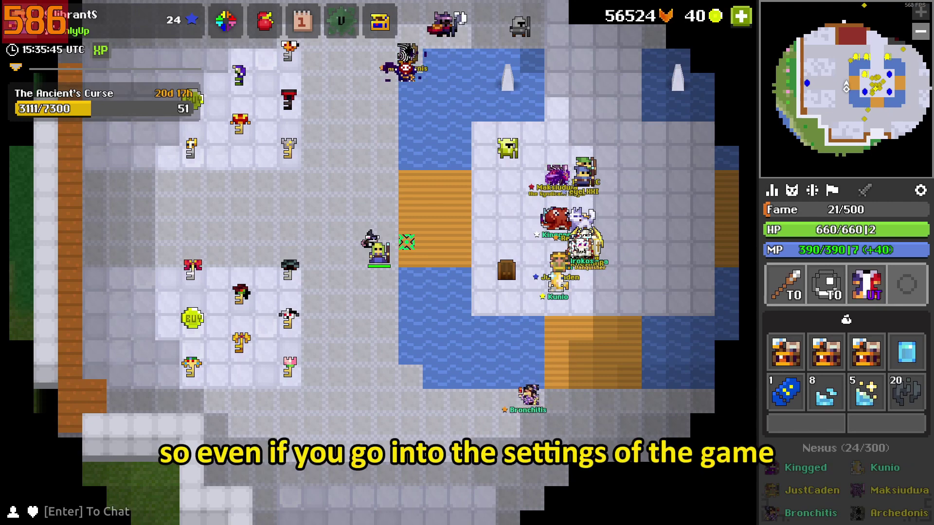
Browse the game's Video, Gameplay and Controls options without changing anything, then resume play.
key("Escape")
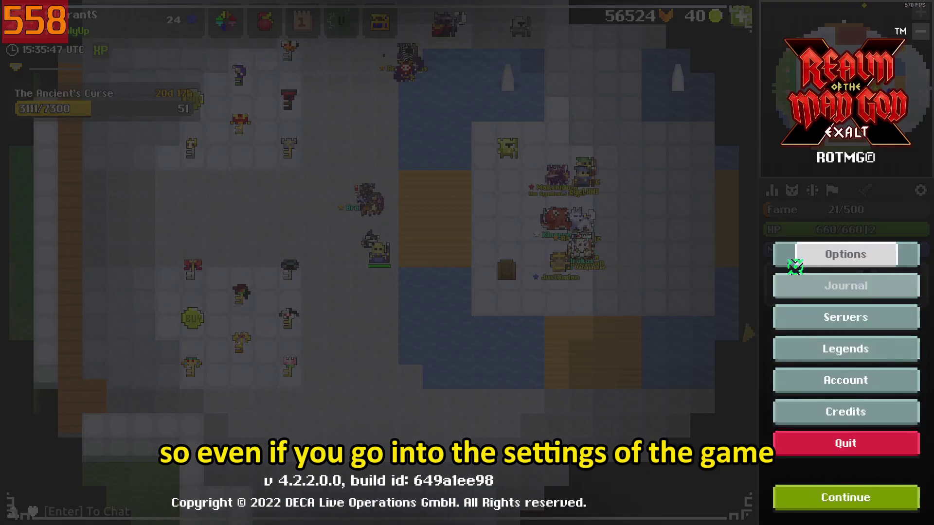
left_click(795, 265)
left_click(607, 73)
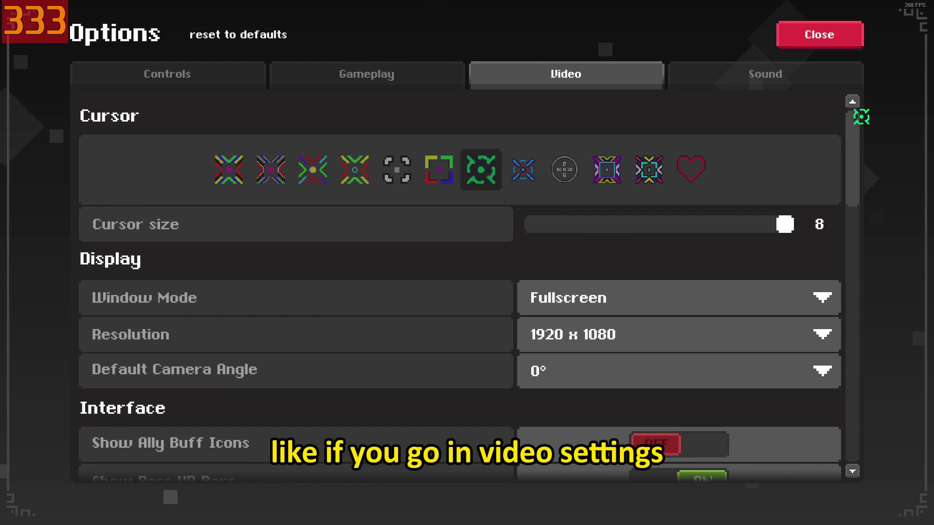
left_click_drag(856, 163, 822, 484)
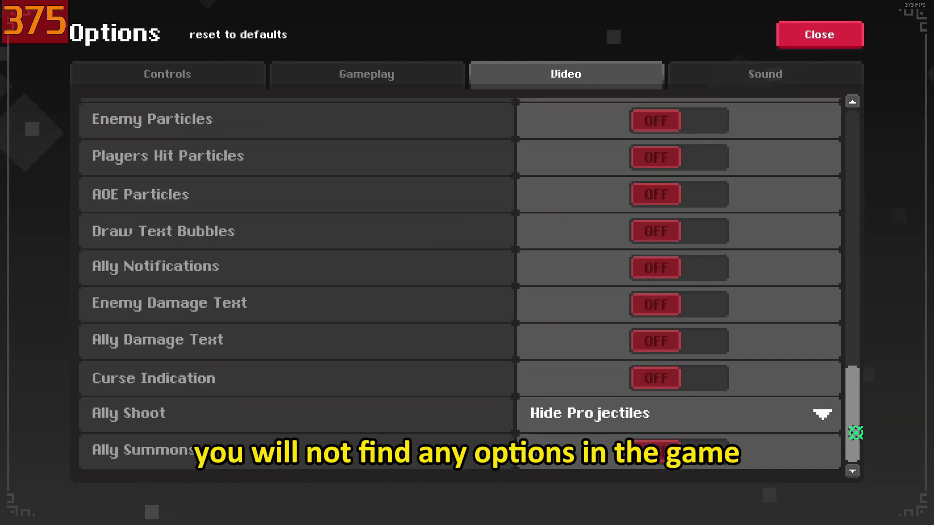
left_click_drag(855, 433, 920, 92)
left_click(330, 78)
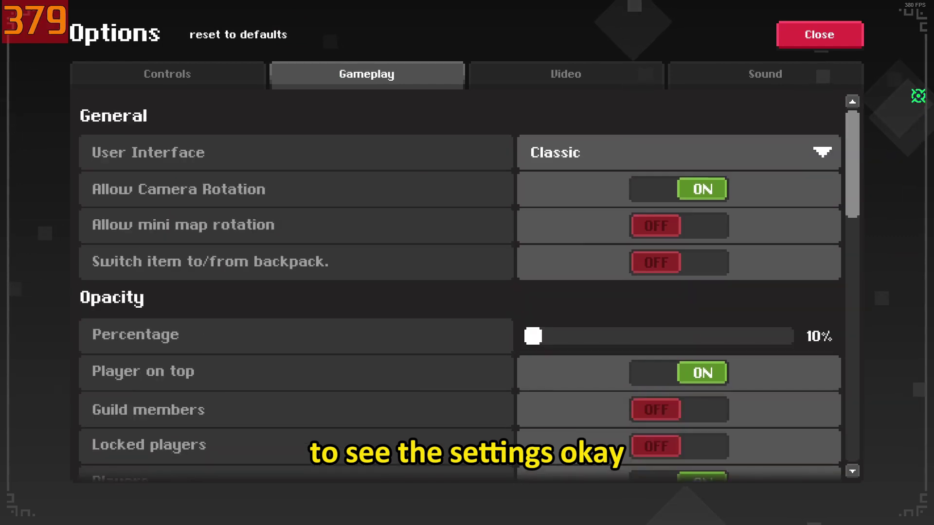
left_click(190, 74)
left_click(803, 34)
left_click(783, 492)
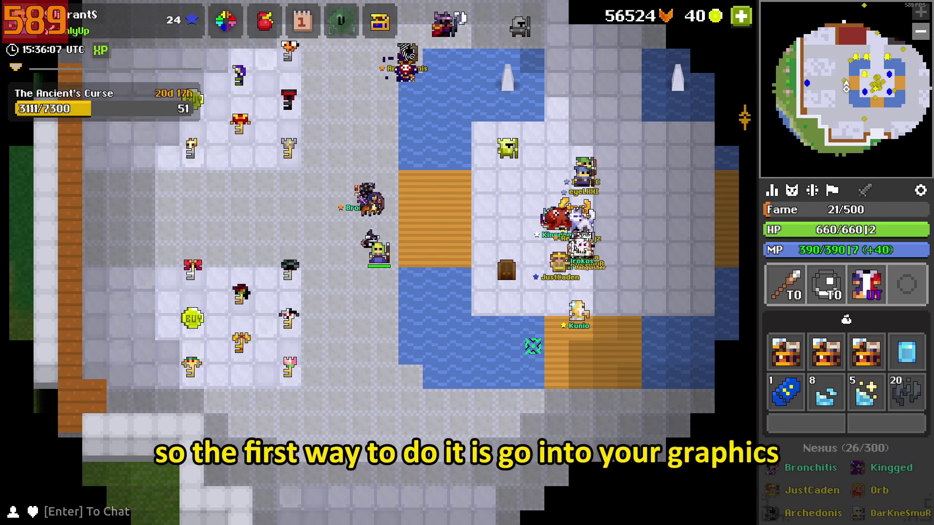
Open Graphics settings through a 'graphics' Start search and expand the RotMG Exalt entry.
key("super")
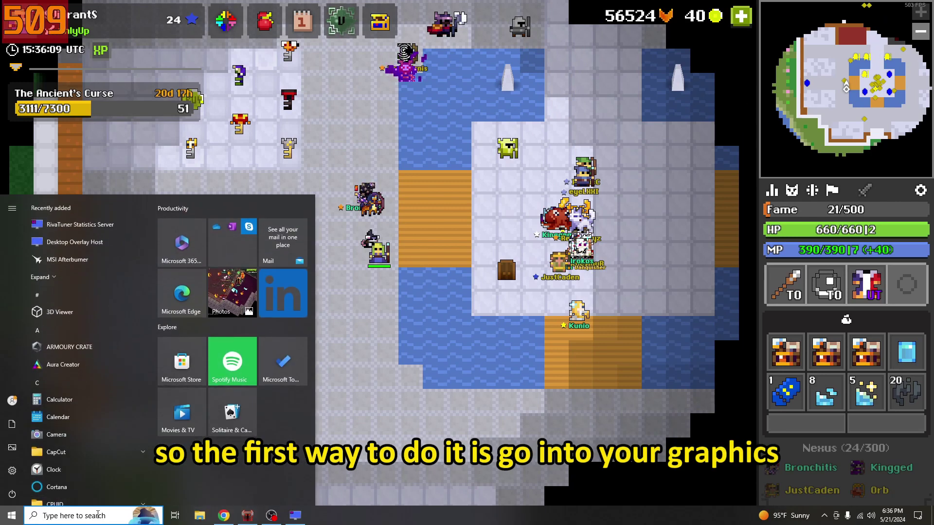
type("graphics")
key("Return")
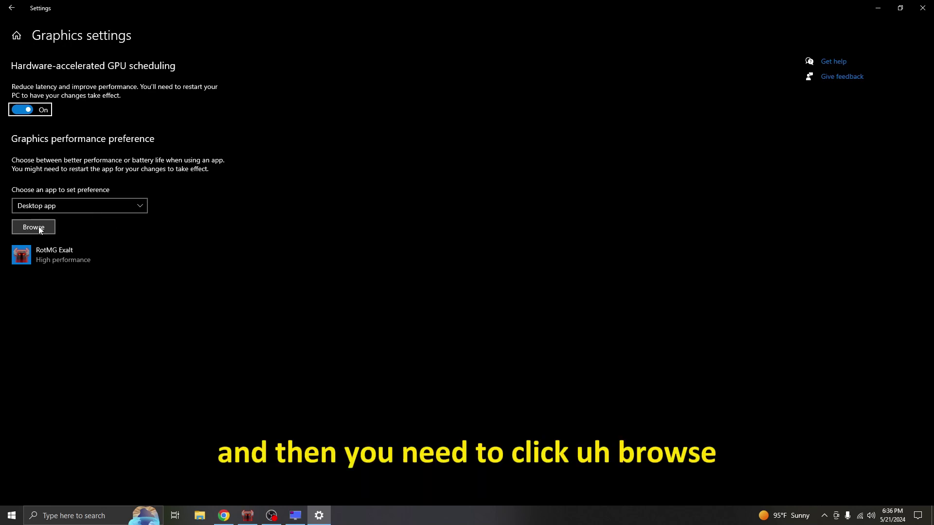
left_click(97, 256)
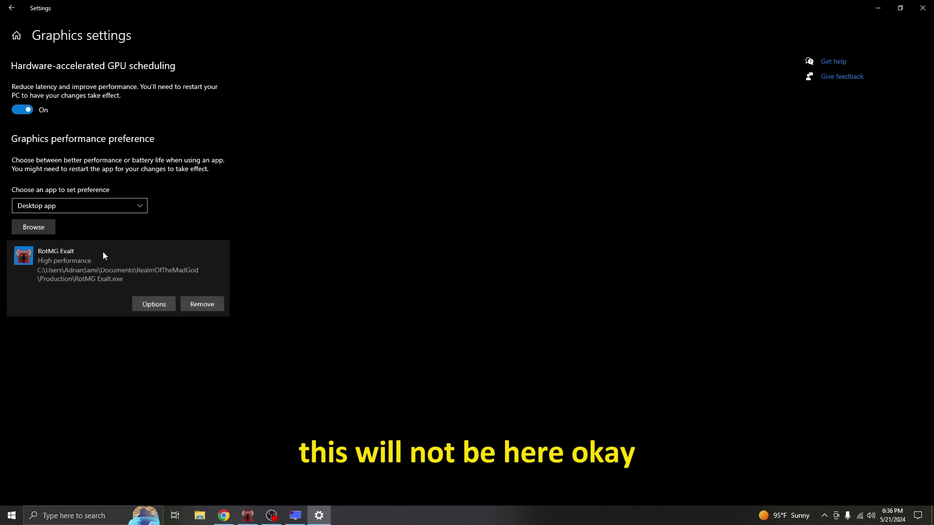
Browse the add-app file picker to Documents > RealmOfTheMadGod > Production.
left_click(34, 227)
left_click_drag(234, 1, 317, 108)
left_click_drag(460, 256, 567, 408)
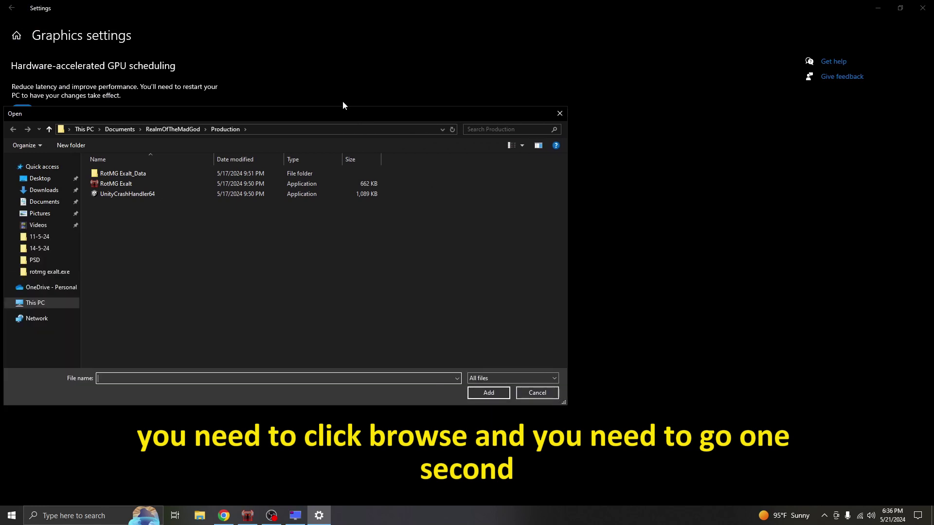
left_click_drag(331, 116, 490, 94)
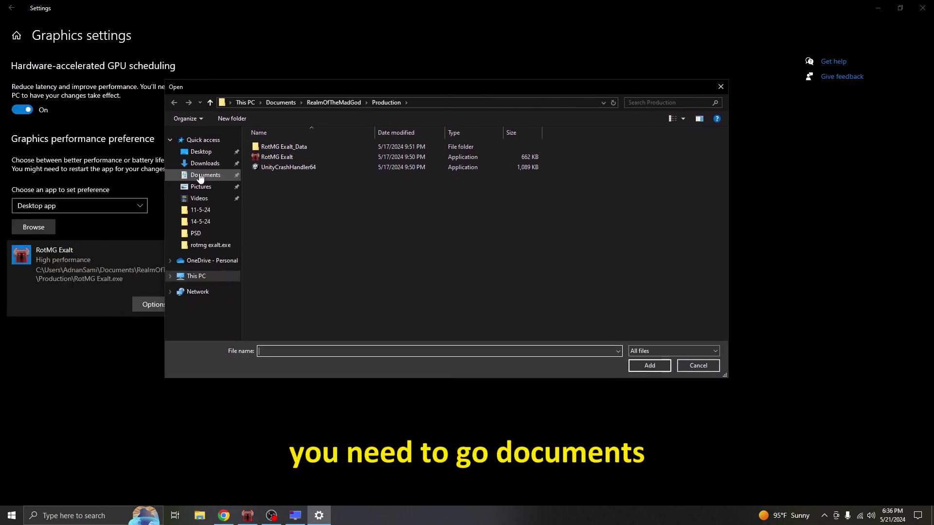
left_click(205, 175)
double_click(297, 157)
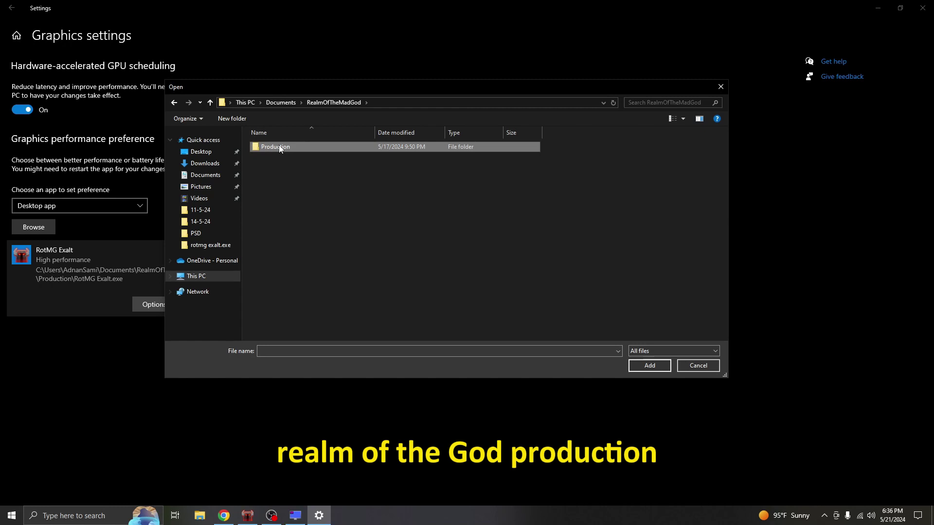
double_click(280, 147)
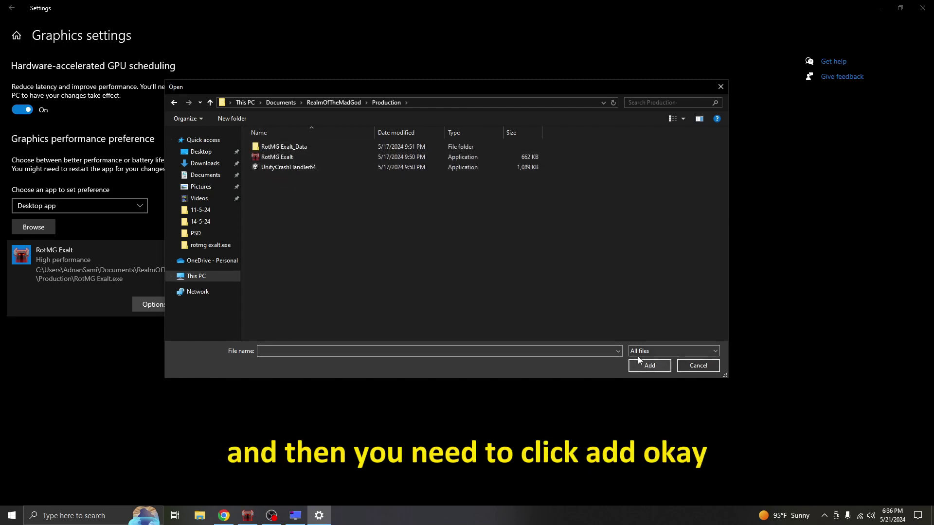
Cancel the picker and keep RotMG Exalt's graphics preference at High performance.
left_click(698, 367)
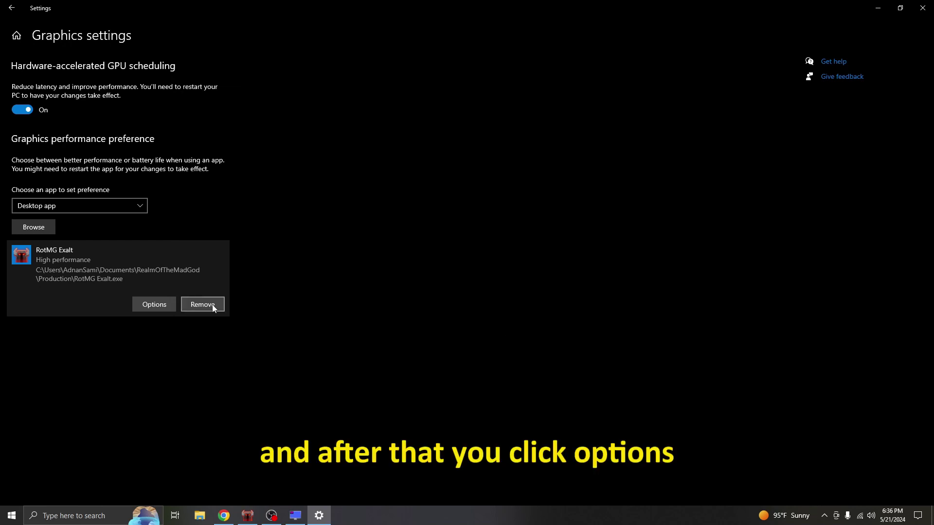
left_click(144, 303)
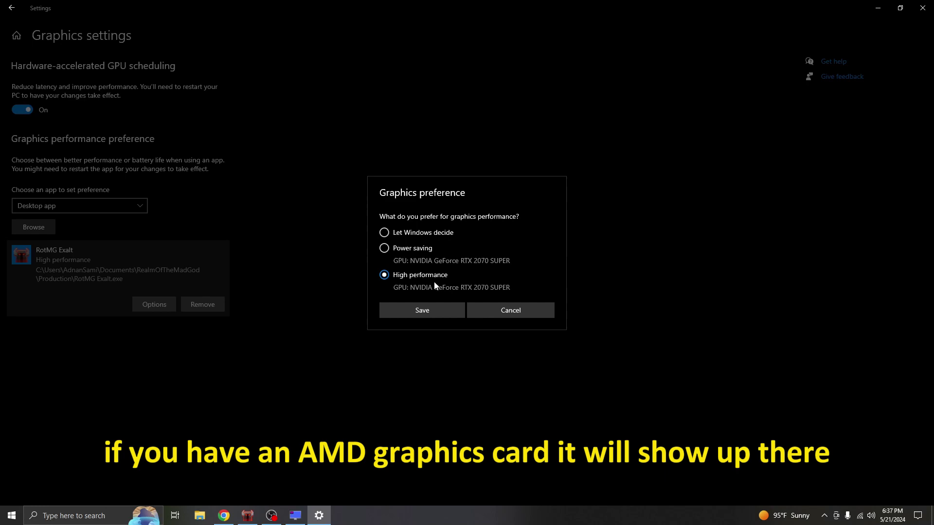
left_click(488, 306)
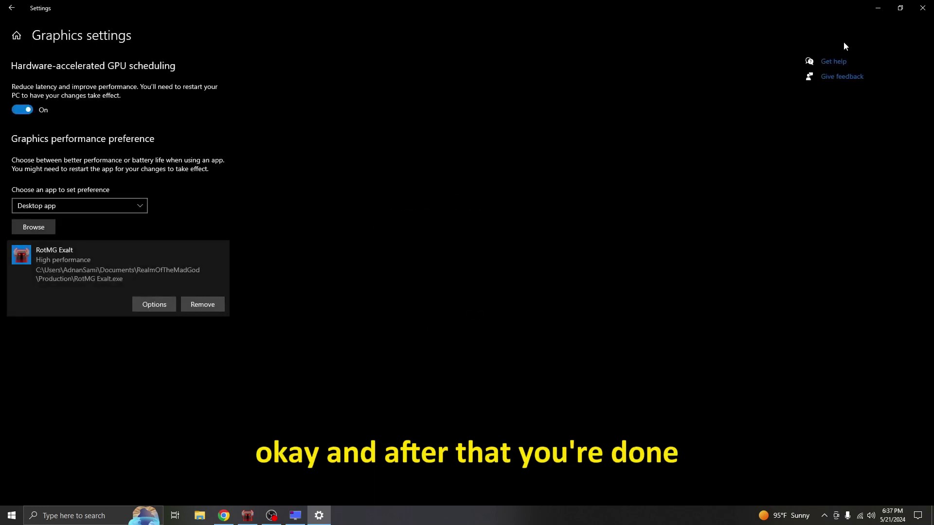
Close Settings, reopen Power & sleep through a 'power' search, then go to Additional power settings.
left_click(920, 10)
key("super")
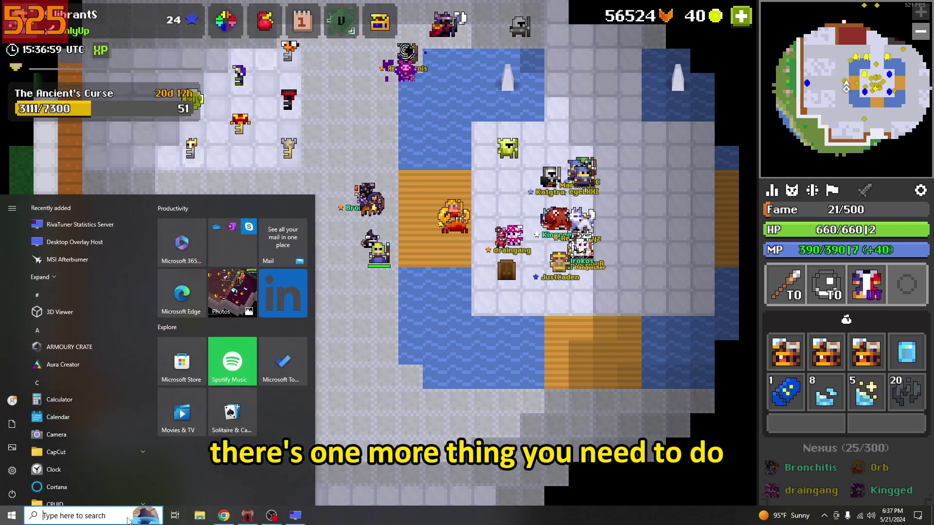
type("power")
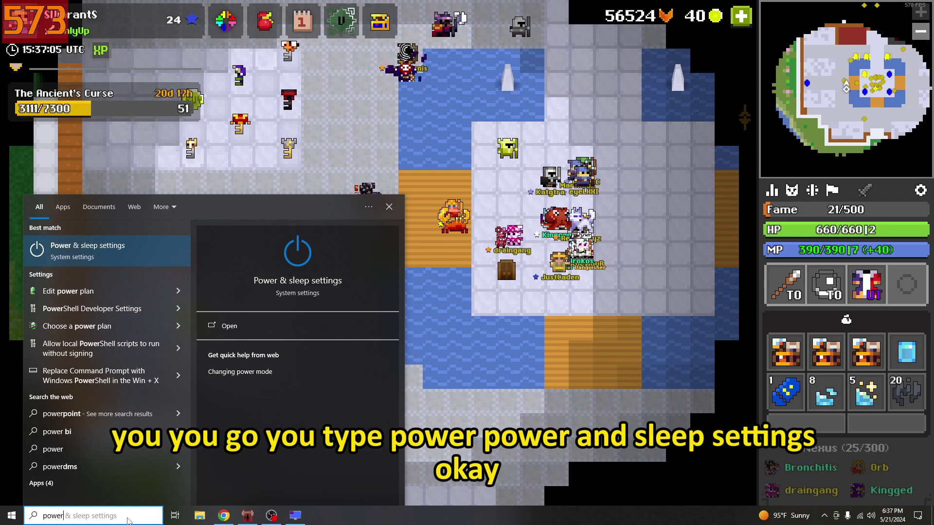
key("Return")
left_click(98, 515)
left_click(560, 148)
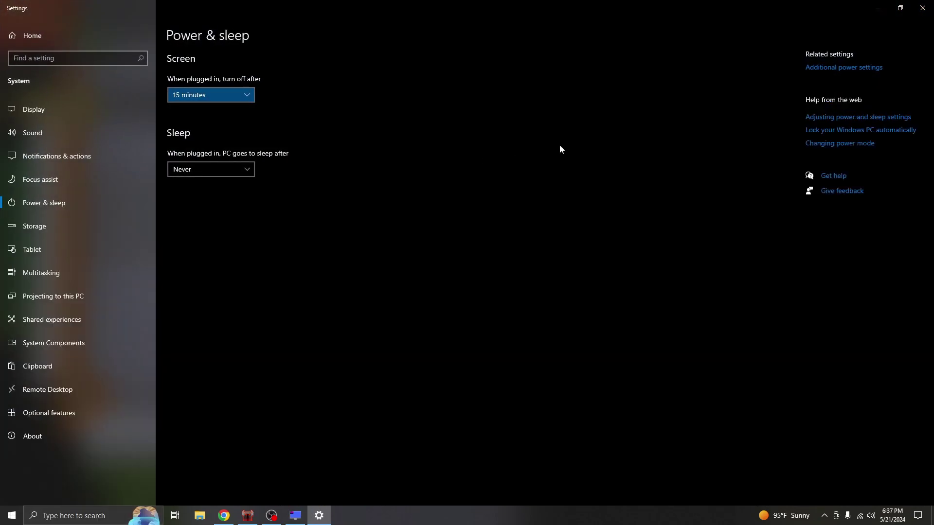
left_click(806, 70)
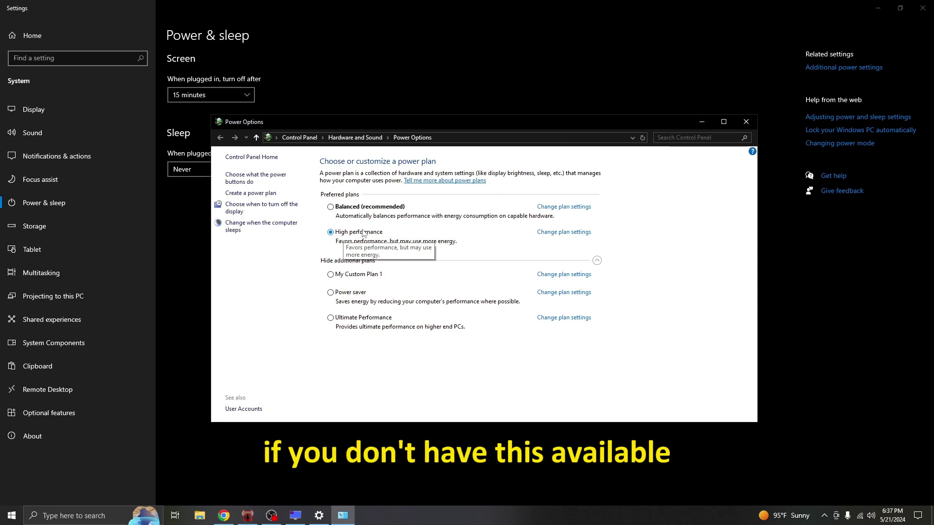
Review the Balanced plan's advanced settings, choose High performance, confirm with OK and close the window.
left_click(342, 209)
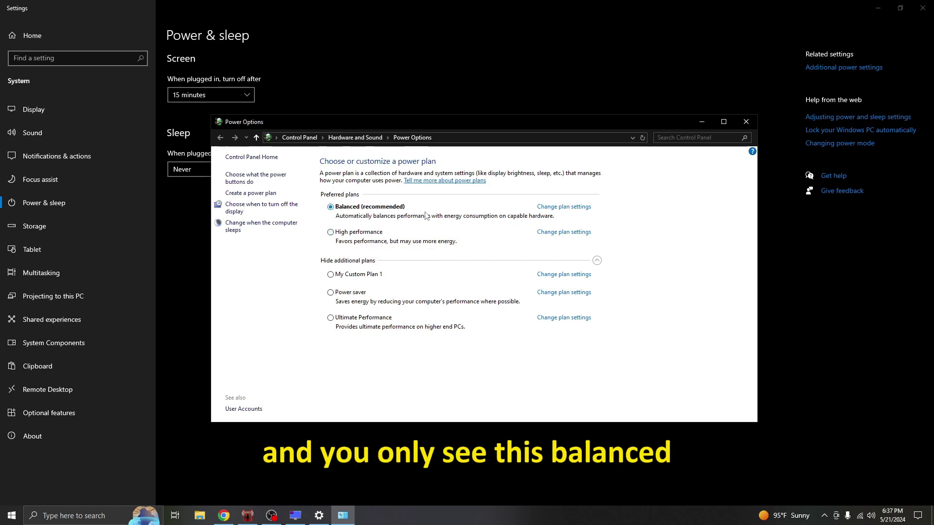
left_click(560, 207)
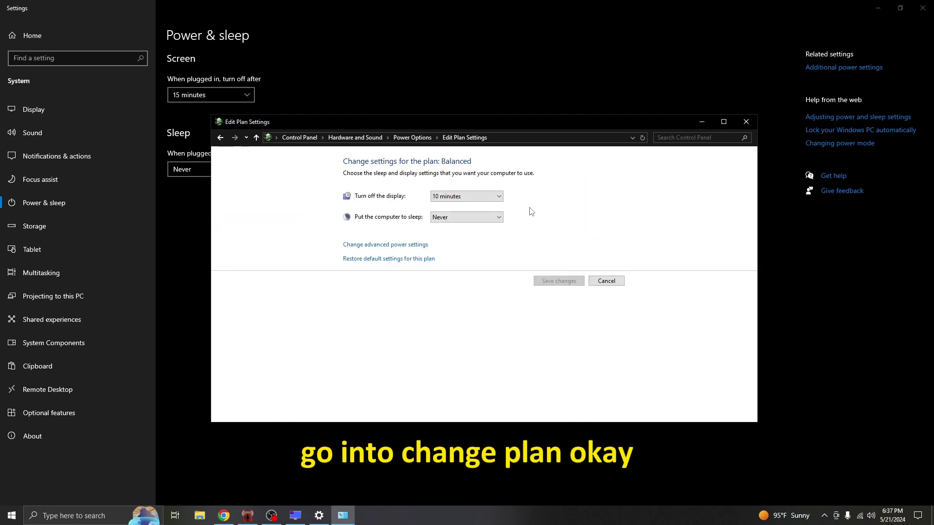
left_click(387, 248)
left_click(83, 109)
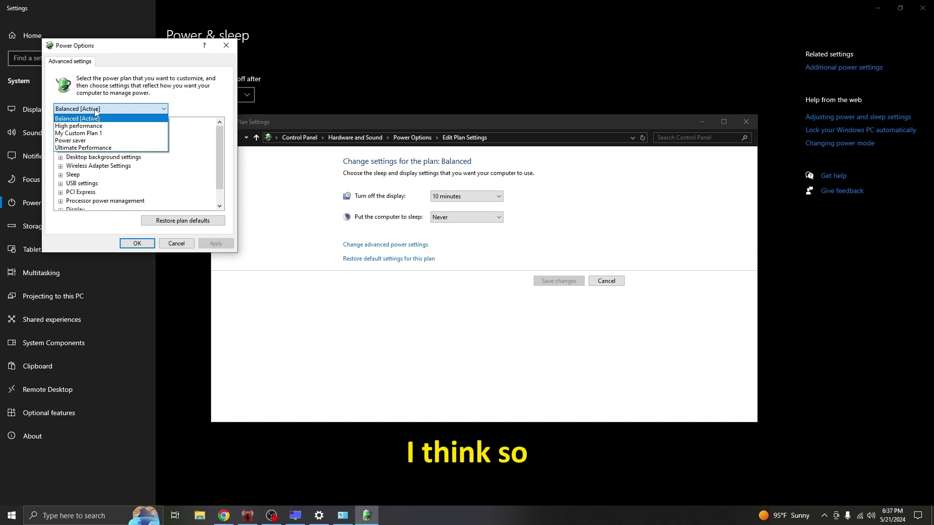
left_click(90, 126)
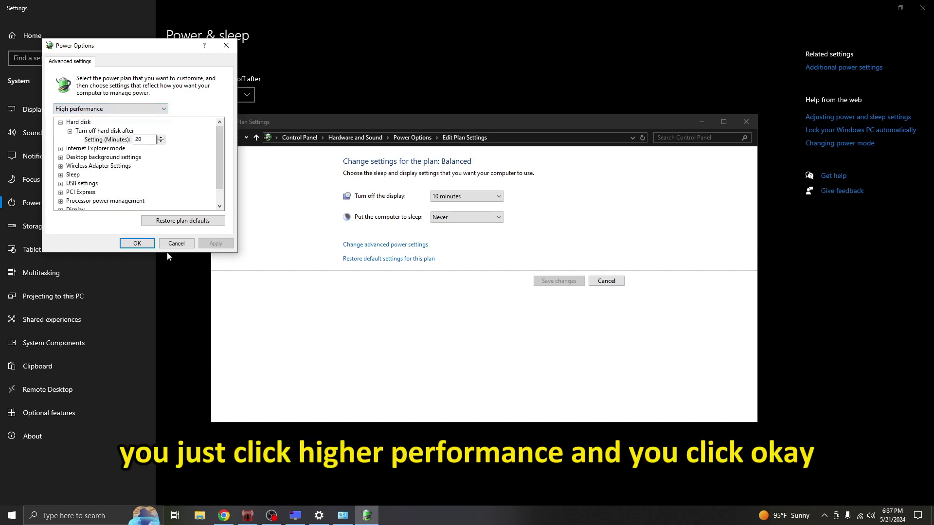
left_click(137, 244)
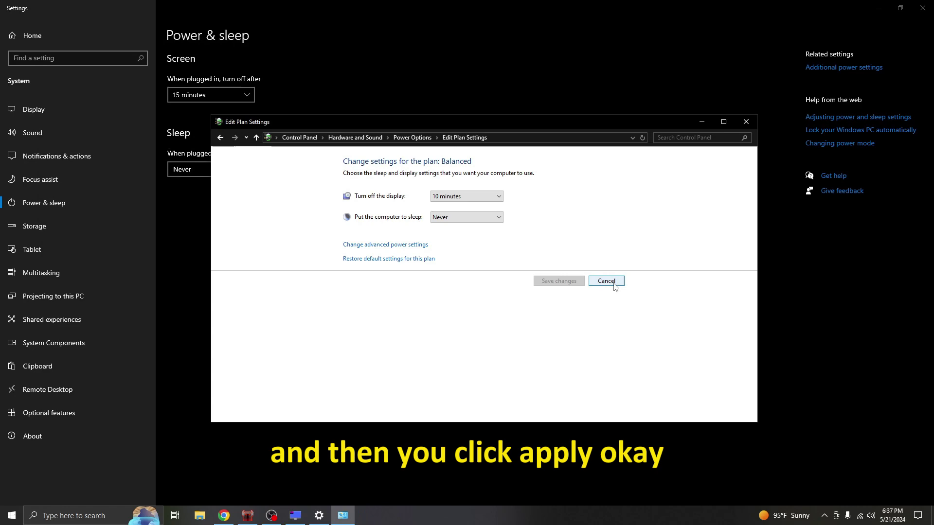
left_click(746, 121)
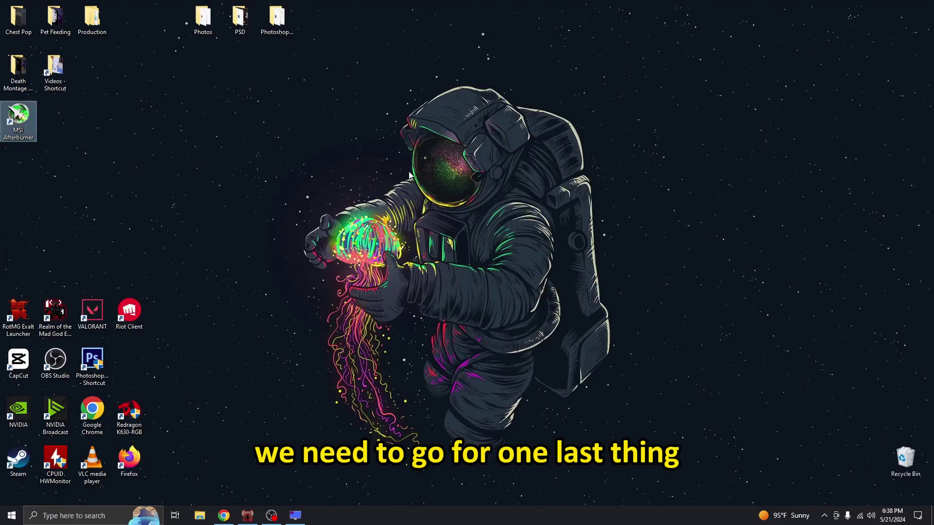
Launch NVIDIA Control Panel from the desktop's right-click menu.
right_click(410, 176)
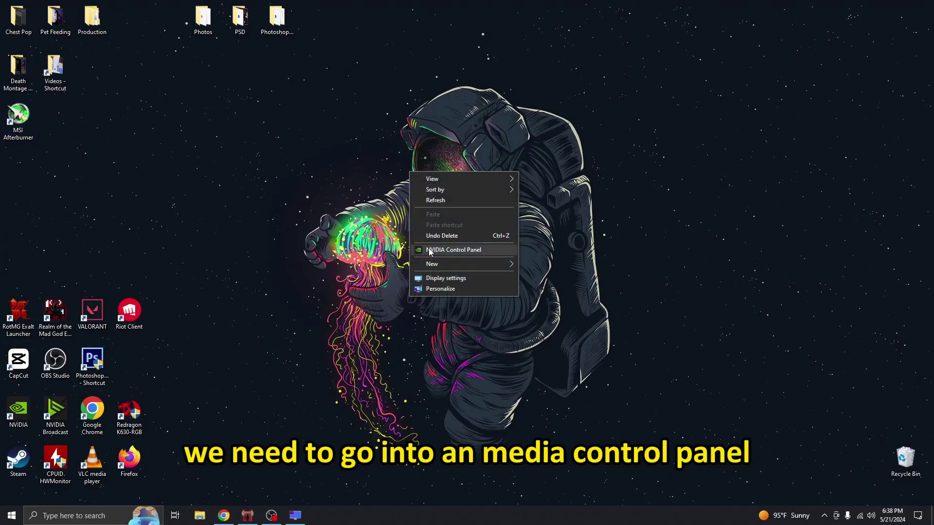
left_click(457, 251)
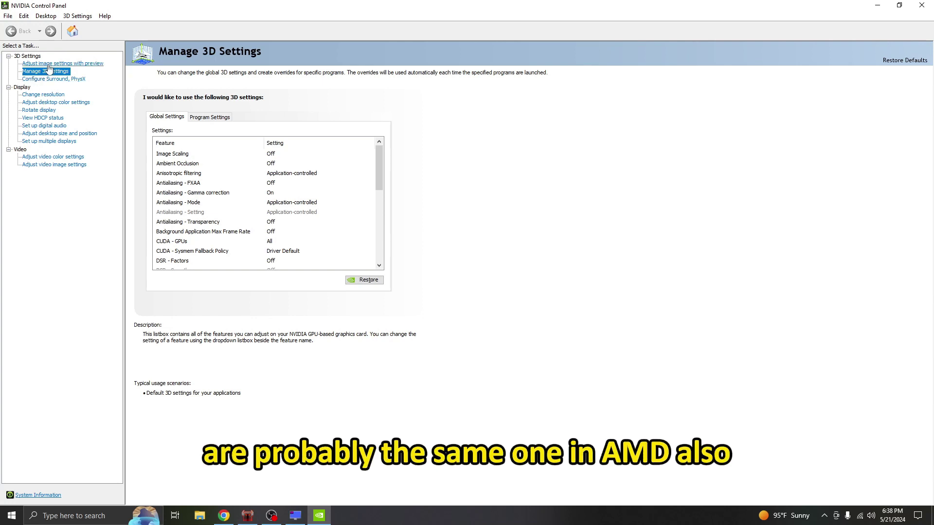
Go to Manage 3D settings' Program Settings tab and look through the program list.
left_click(48, 64)
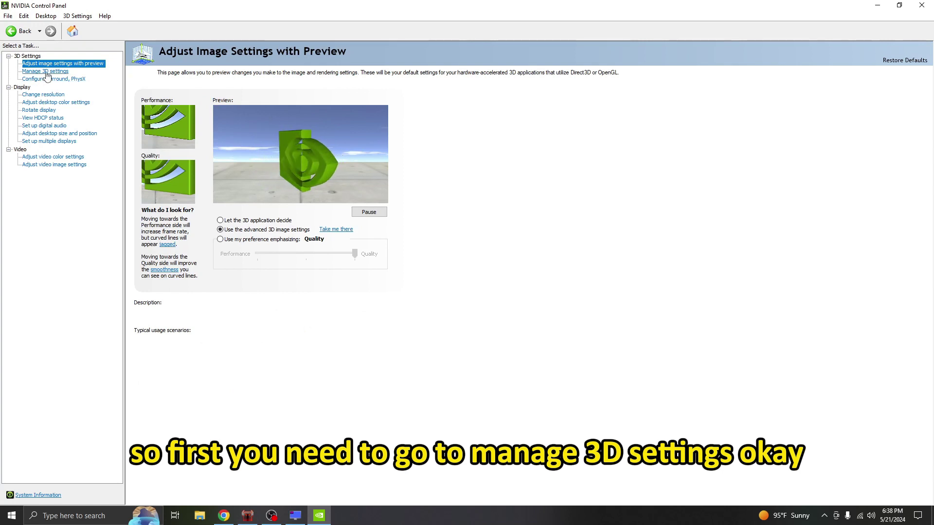
left_click(47, 72)
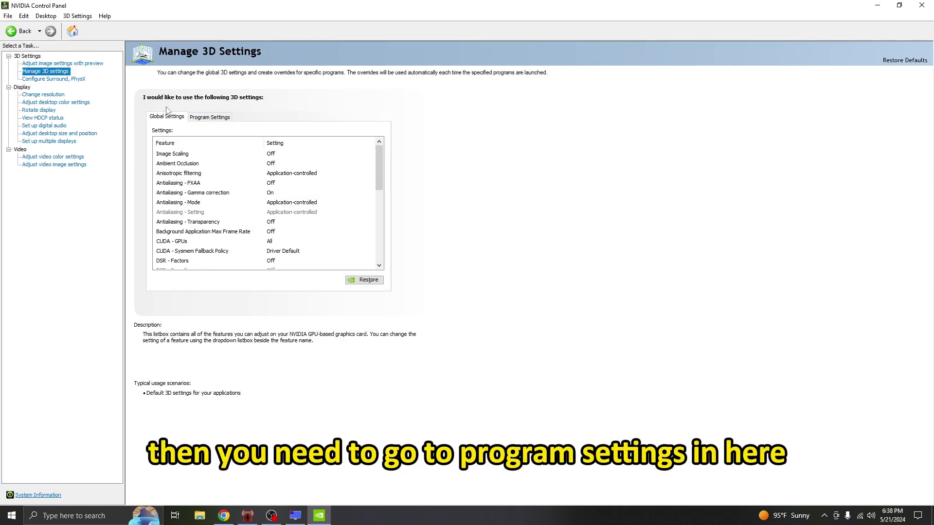
left_click(201, 121)
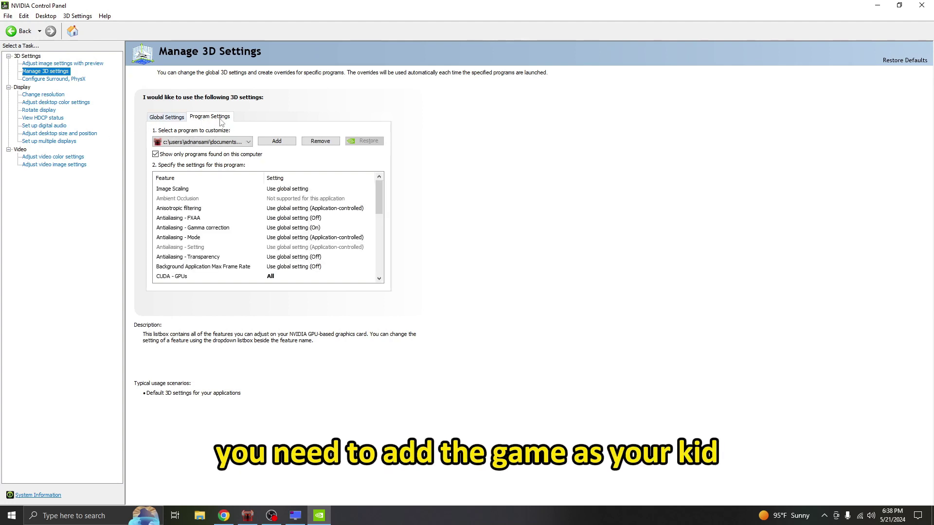
left_click(203, 142)
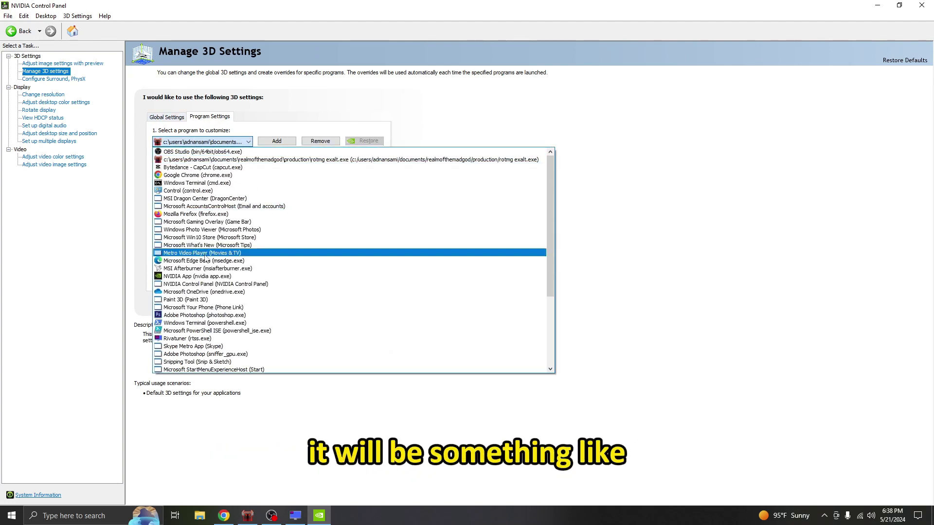
left_click(177, 153)
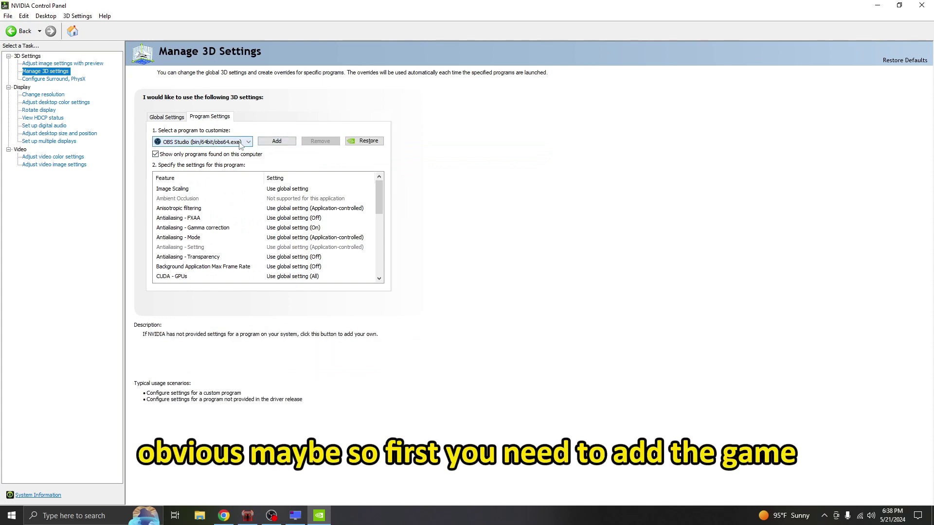
Add RotMG Exalt from the recently used programs list as a customised program.
left_click(276, 144)
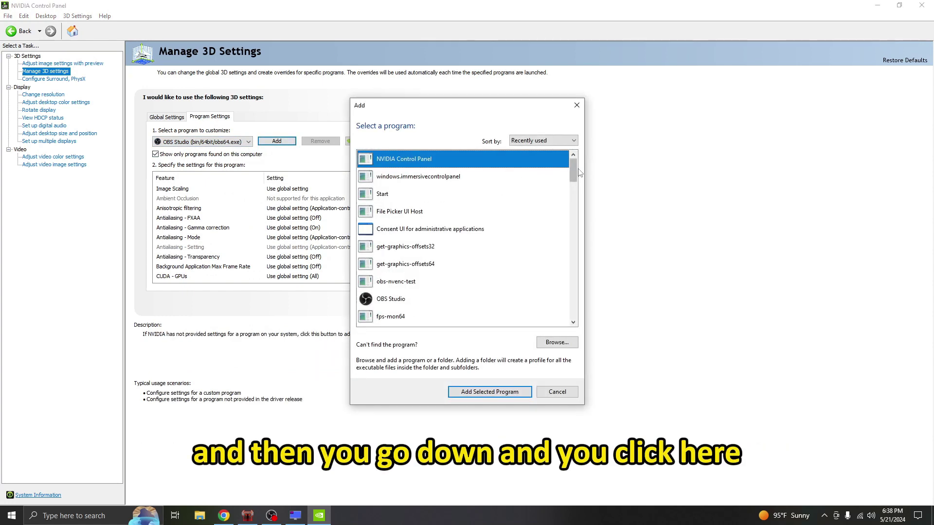
left_click(535, 142)
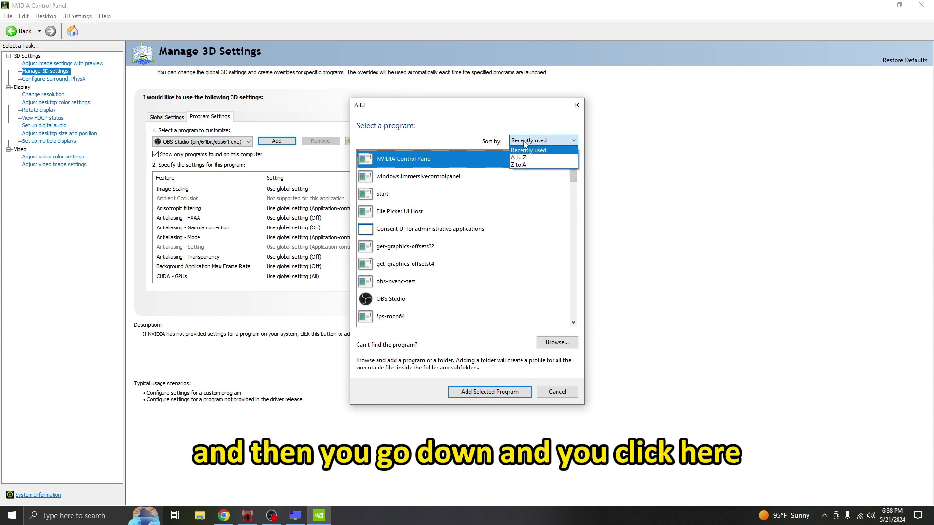
left_click(530, 146)
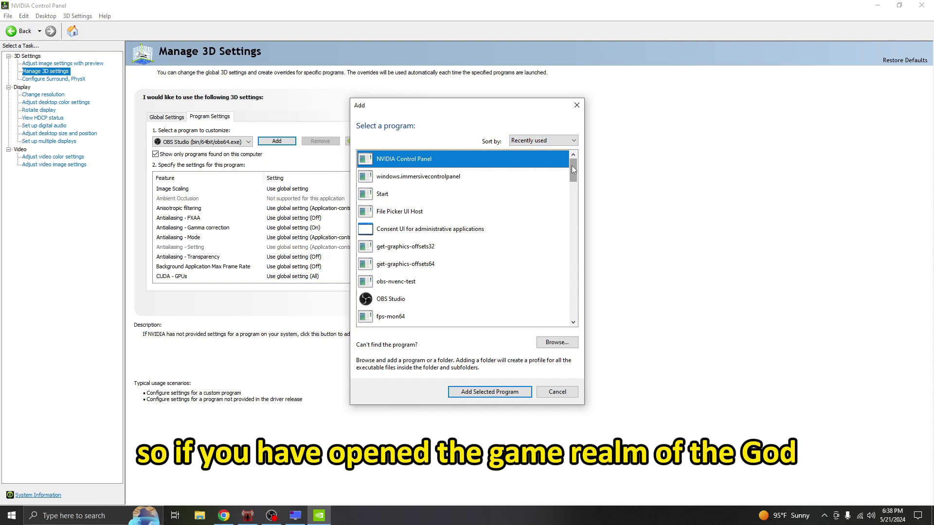
left_click_drag(573, 169, 573, 188)
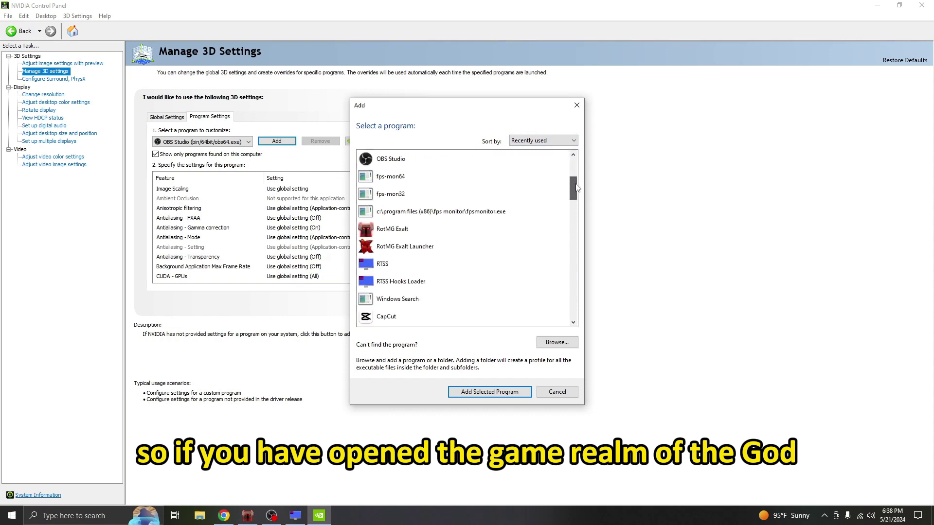
left_click(407, 233)
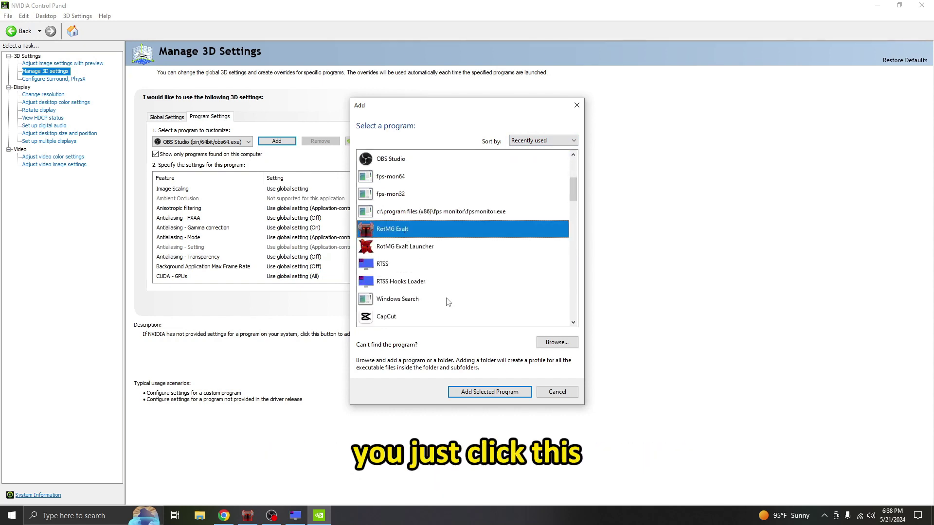
left_click(498, 395)
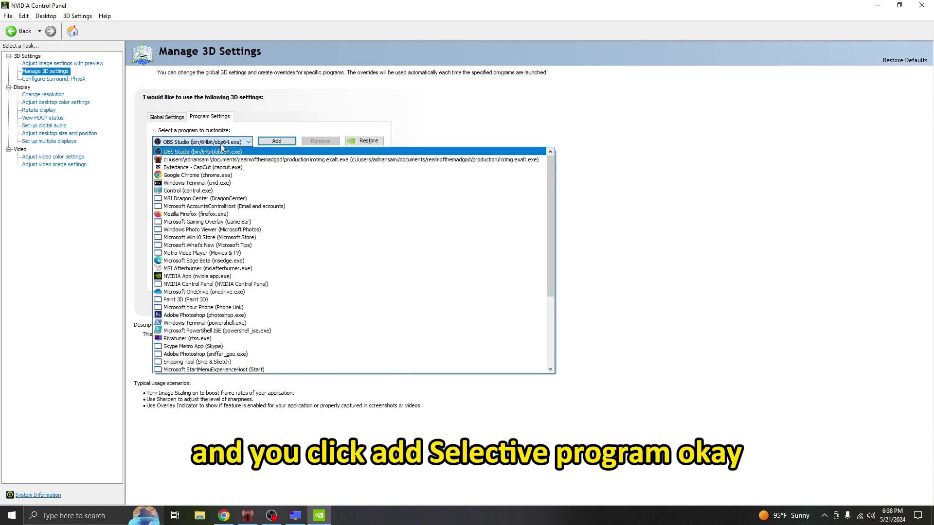
Select the rotmg exalt.exe profile and check CUDA - GPUs, leaving it at All.
left_click(208, 159)
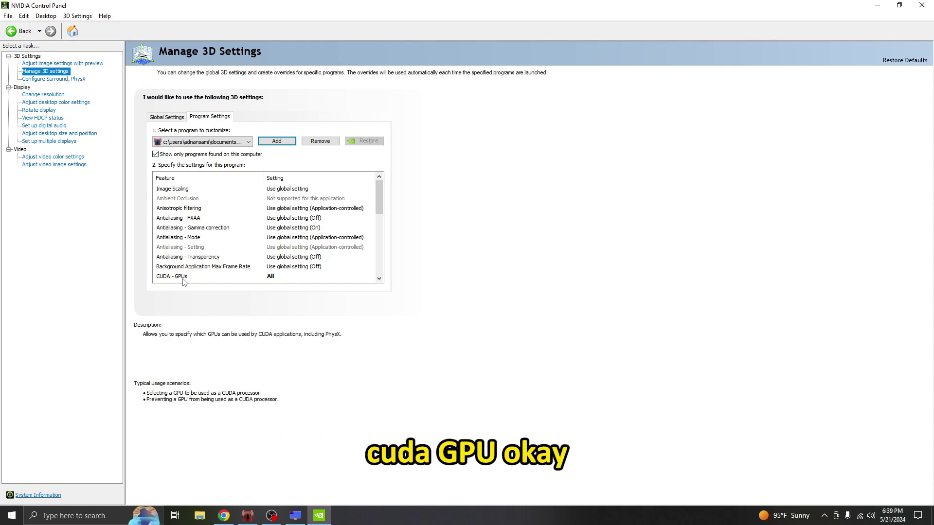
scroll(383, 203, "down", 1)
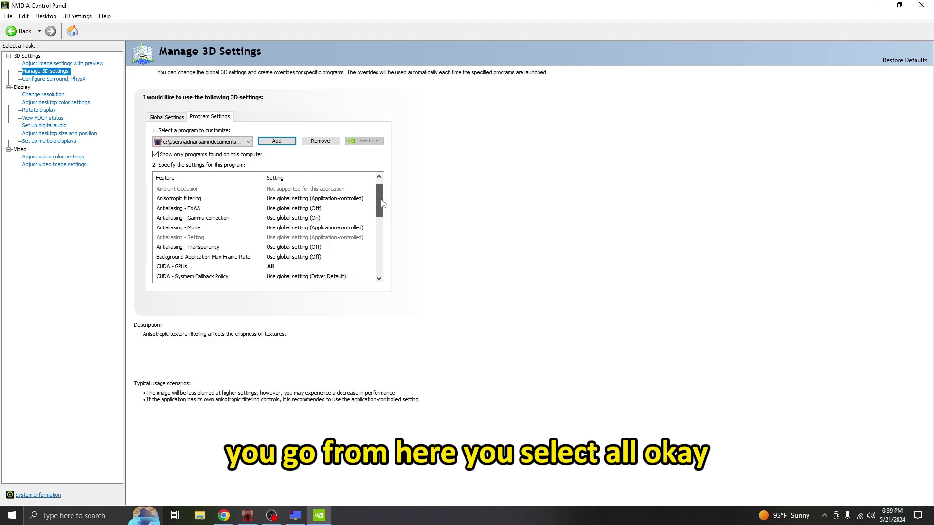
scroll(382, 203, "down", 2)
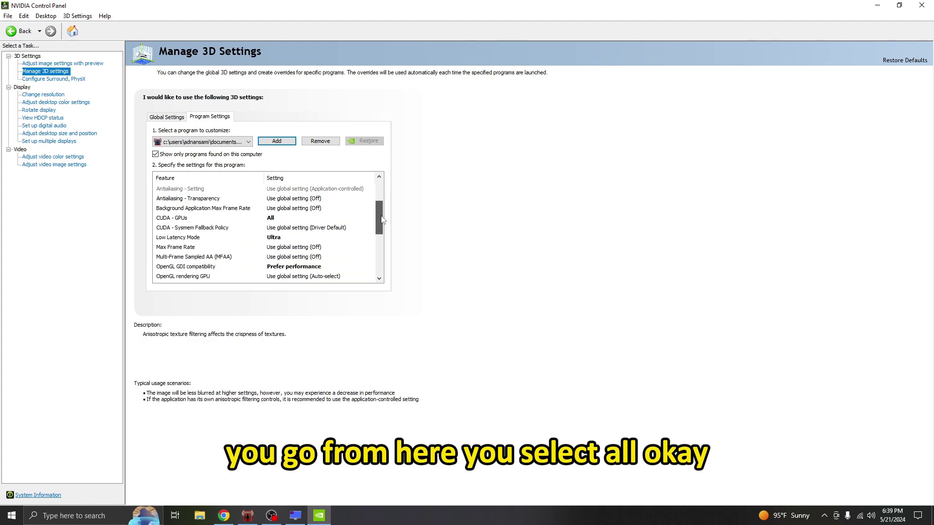
left_click(273, 219)
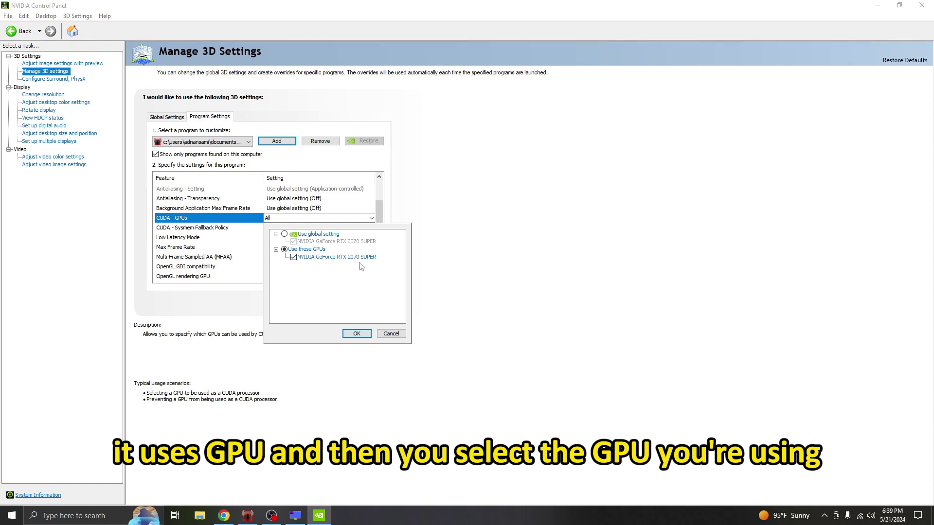
left_click(386, 333)
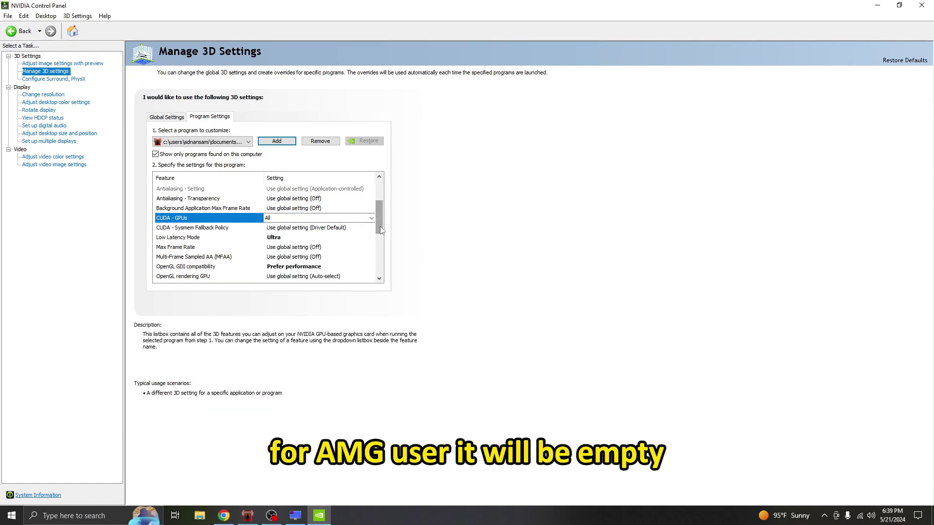
left_click_drag(380, 226, 382, 234)
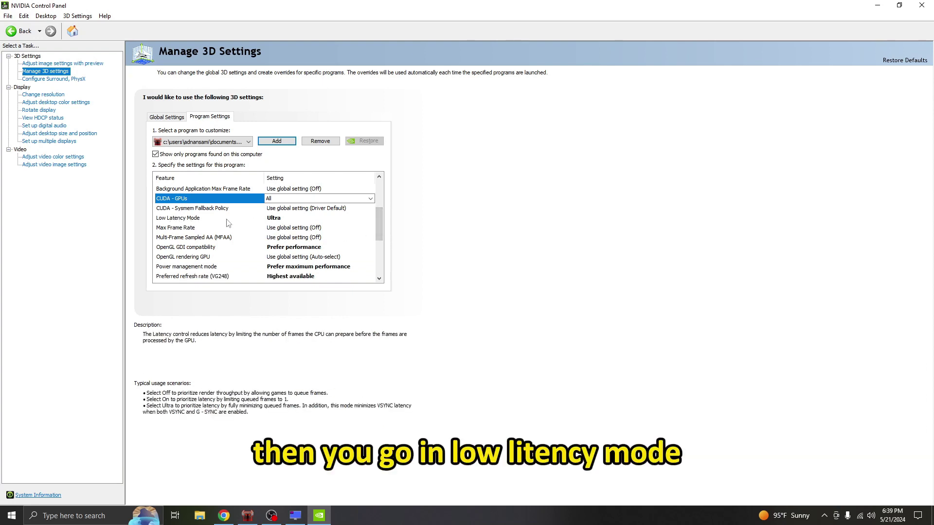
Set Low Latency Mode to Ultra and OpenGL GDI compatibility to Prefer performance.
left_click(281, 220)
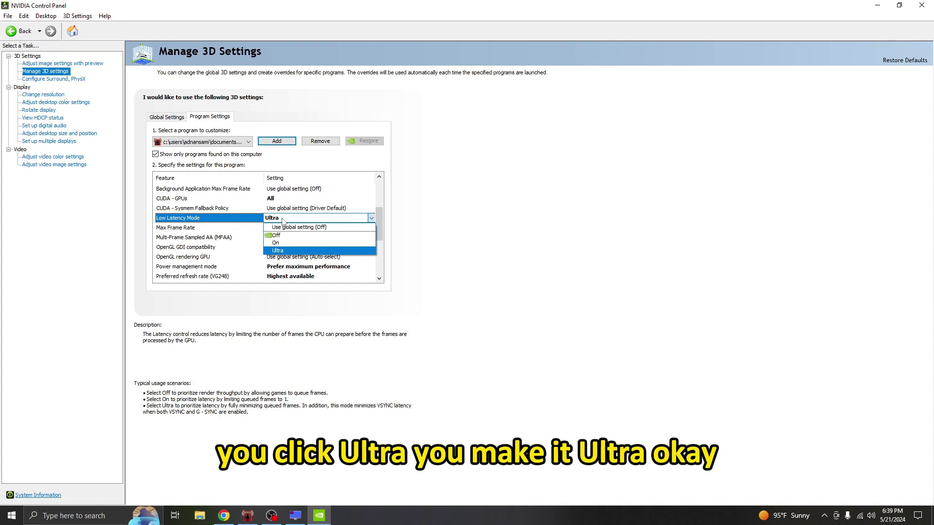
left_click(282, 251)
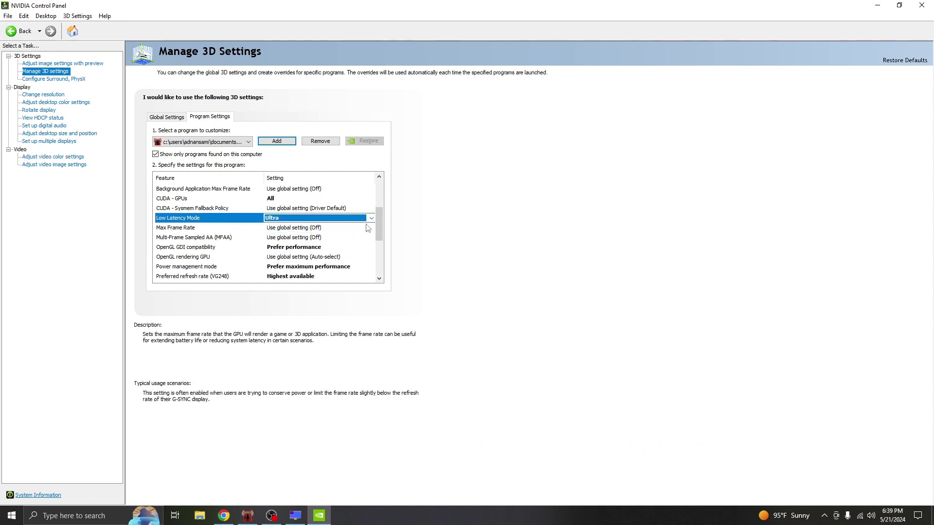
left_click_drag(380, 218, 382, 229)
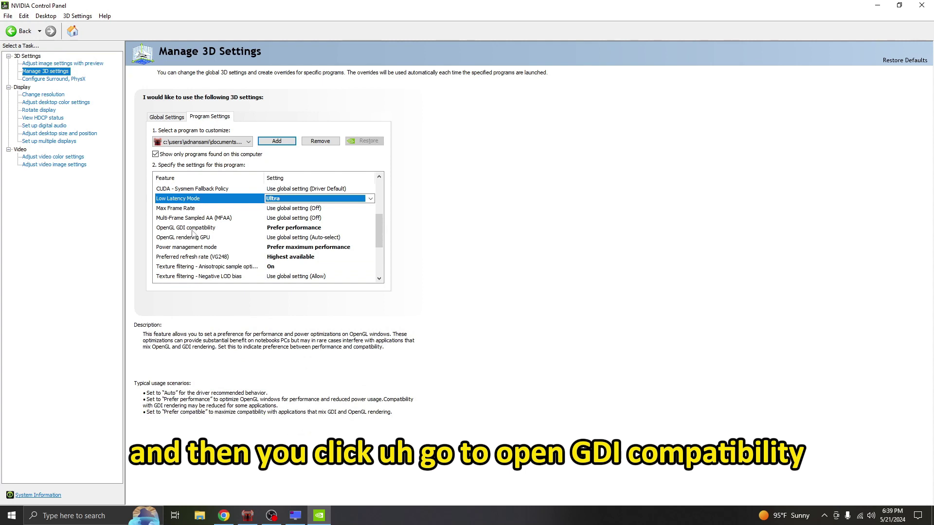
left_click(289, 229)
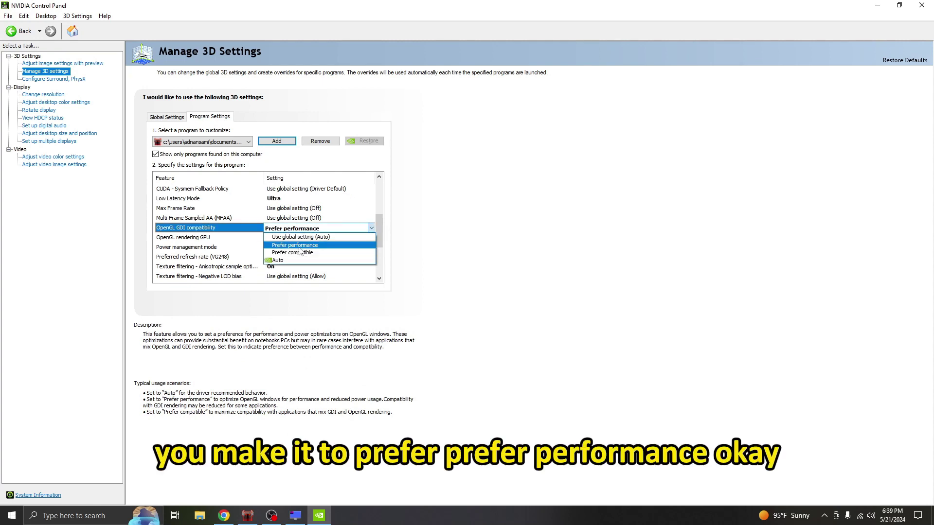
left_click(384, 231)
Set Power management mode to Prefer maximum performance.
scroll(384, 231, "down", 1)
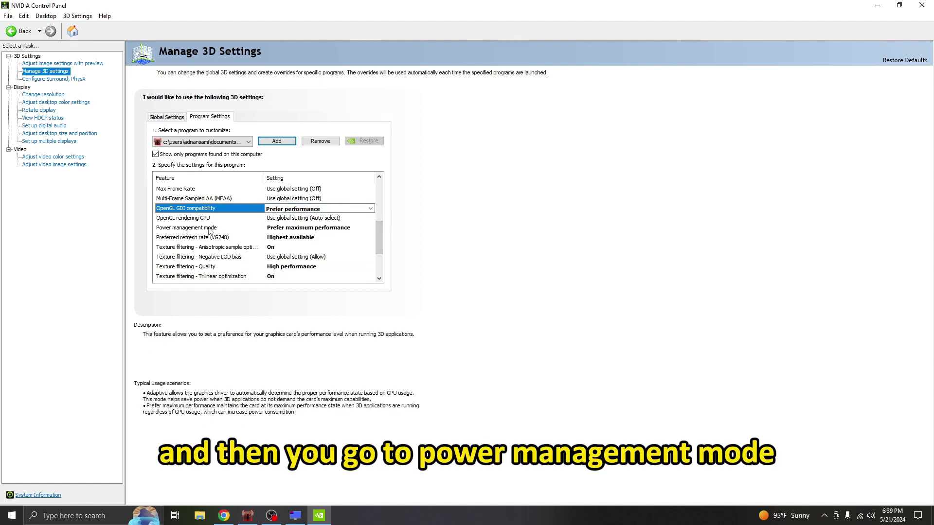
left_click(275, 230)
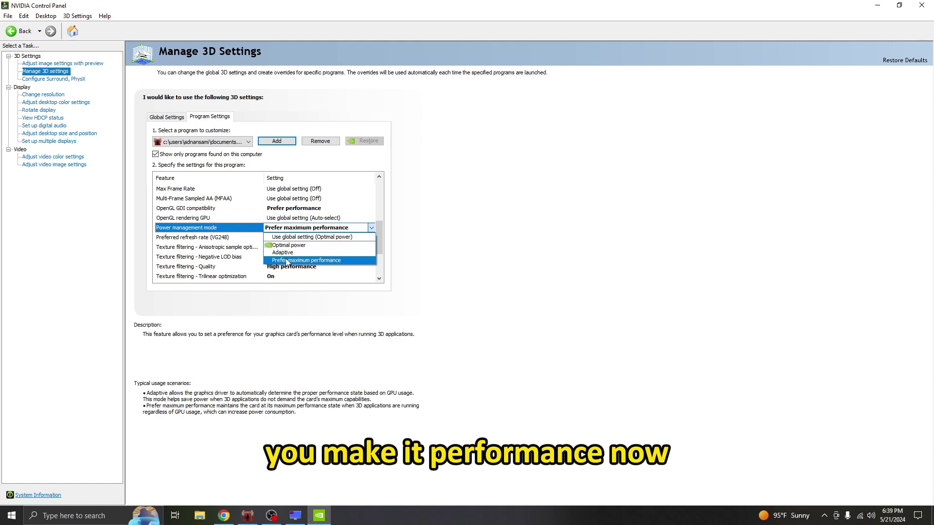
left_click(379, 247)
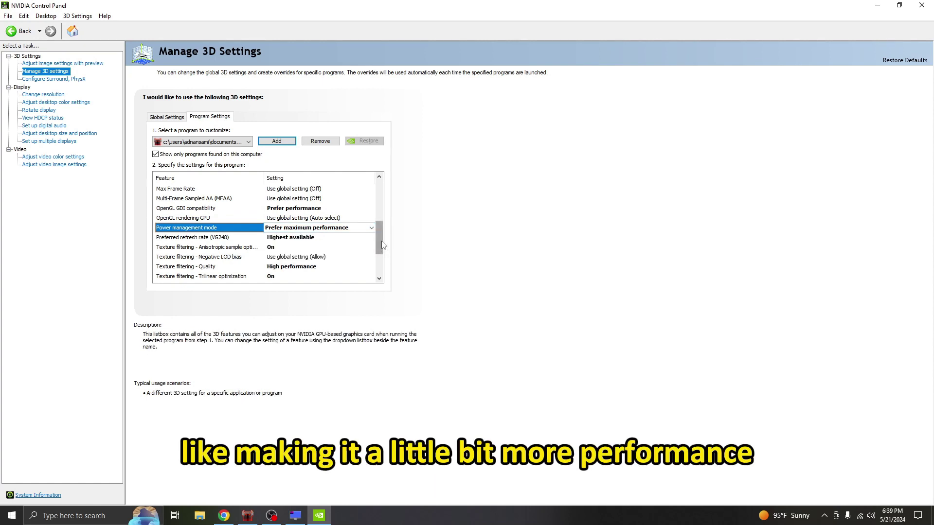
mouse_move(341, 252)
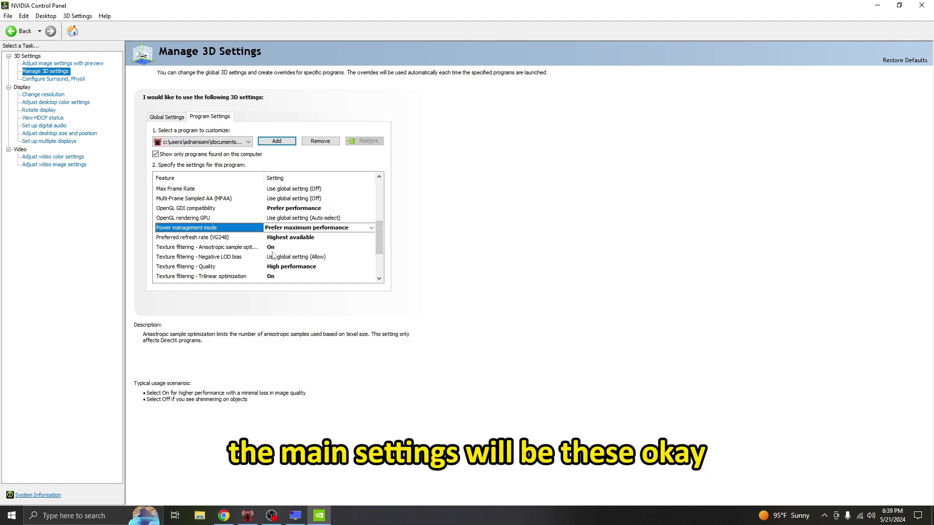
Set the game's Preferred refresh rate to Highest available and scroll further down the feature list.
scroll(379, 247, "down", 1)
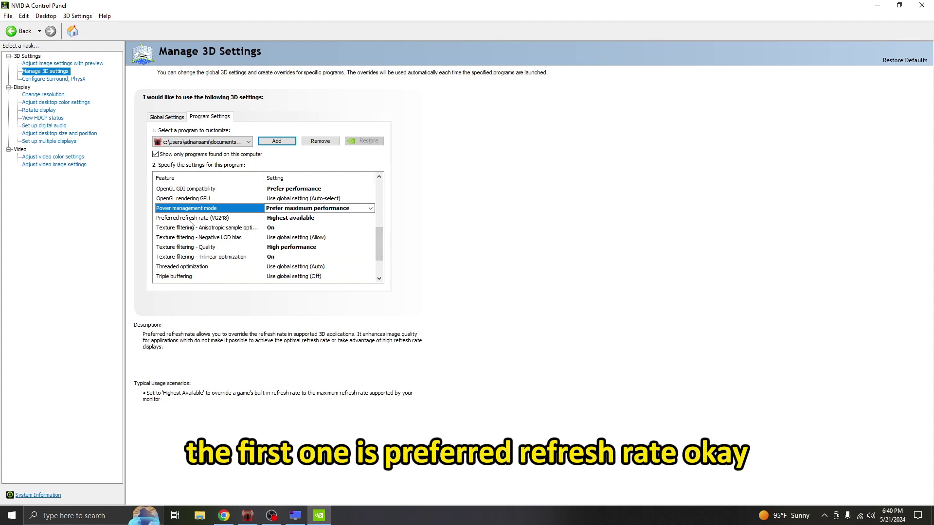
left_click(205, 220)
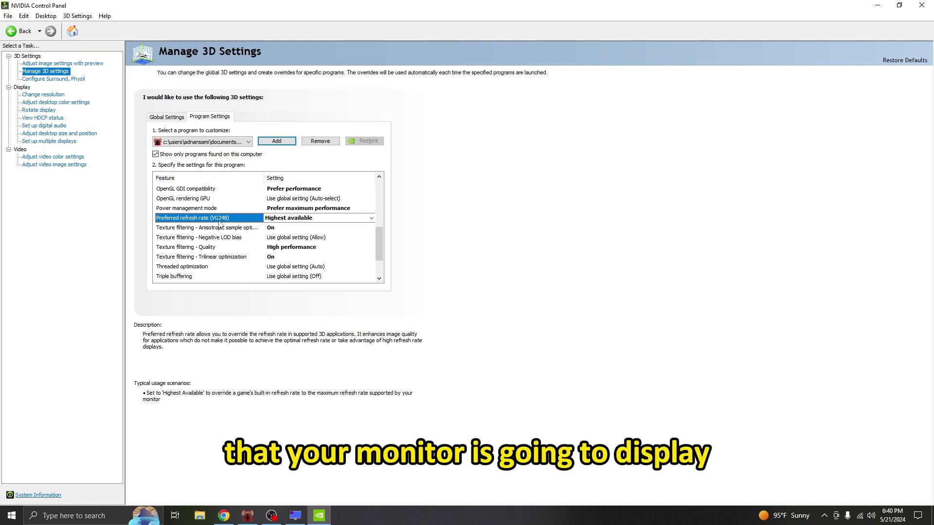
left_click(288, 218)
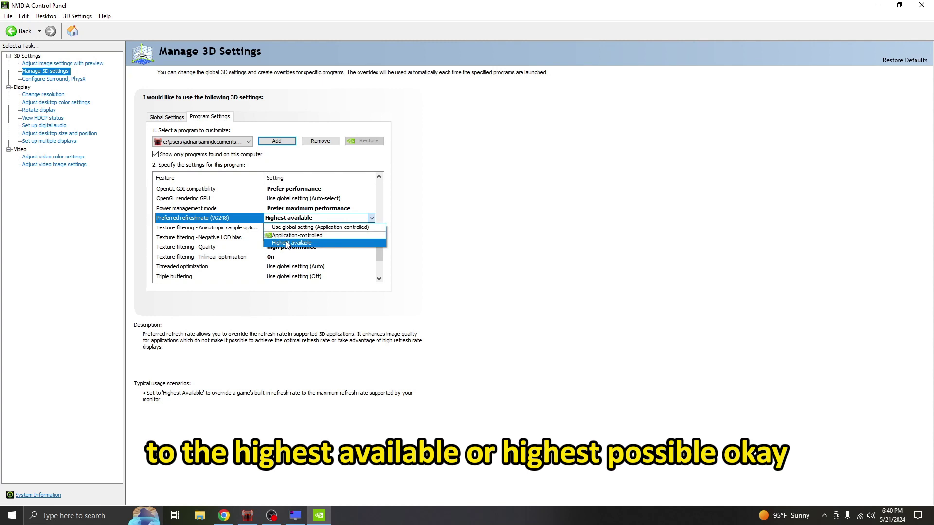
left_click(426, 263)
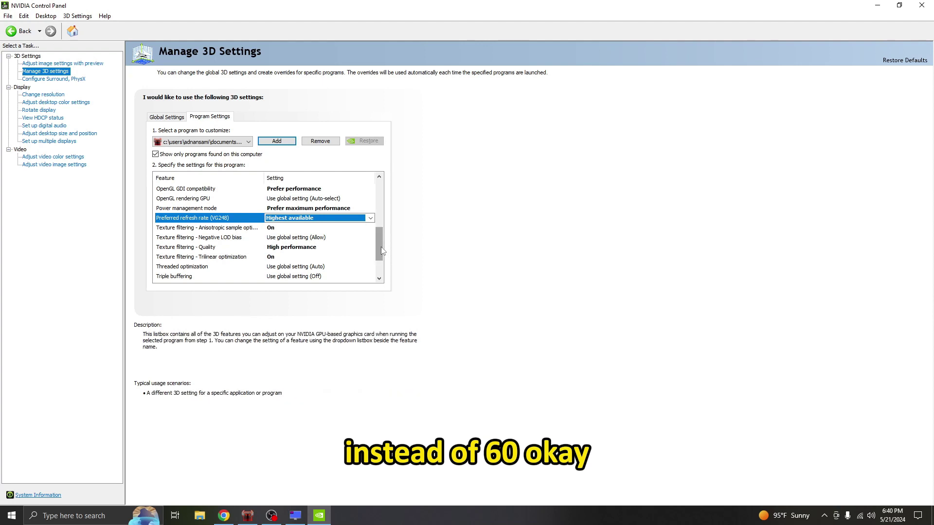
scroll(372, 250, "down", 3)
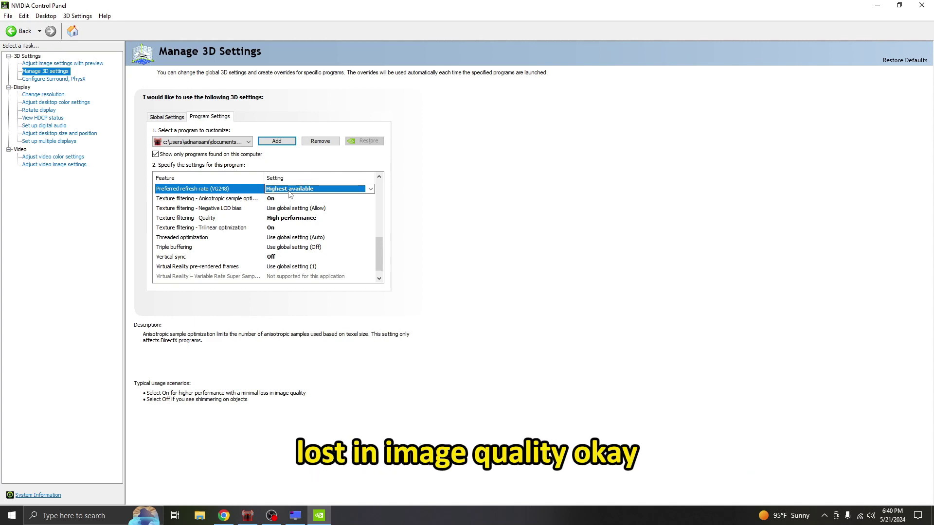
Set anisotropic sample optimization to On and keep trilinear optimization On for rotmg exalt.exe.
left_click(282, 200)
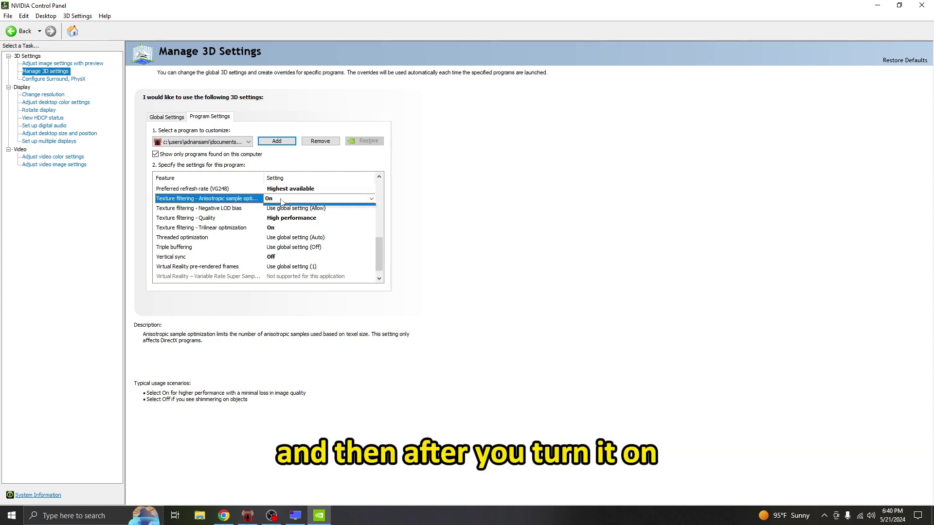
left_click(282, 201)
left_click(282, 201)
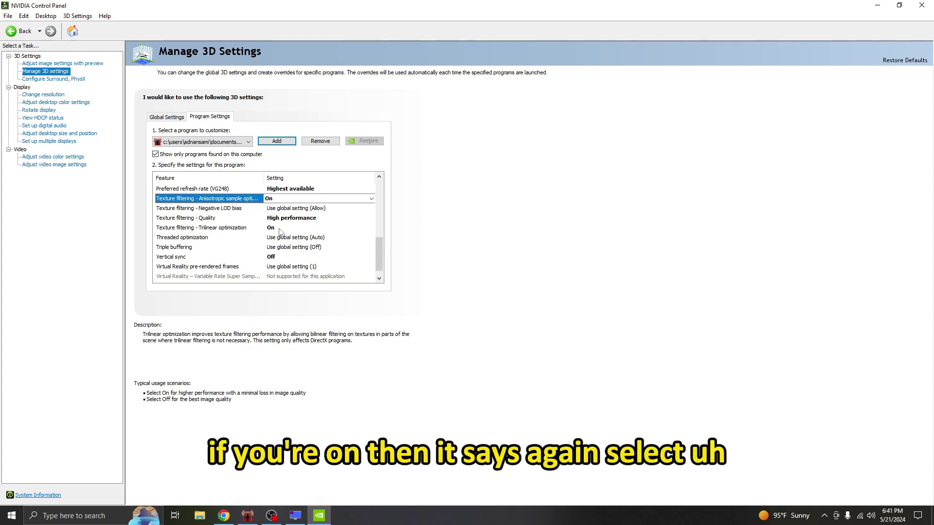
left_click(235, 228)
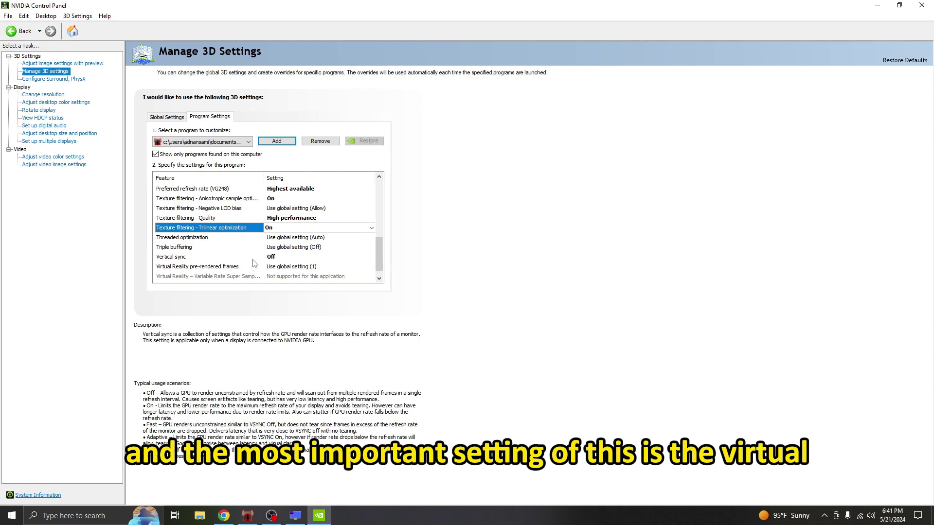
Set Vertical sync to Off in the rotmg exalt.exe profile.
left_click(276, 258)
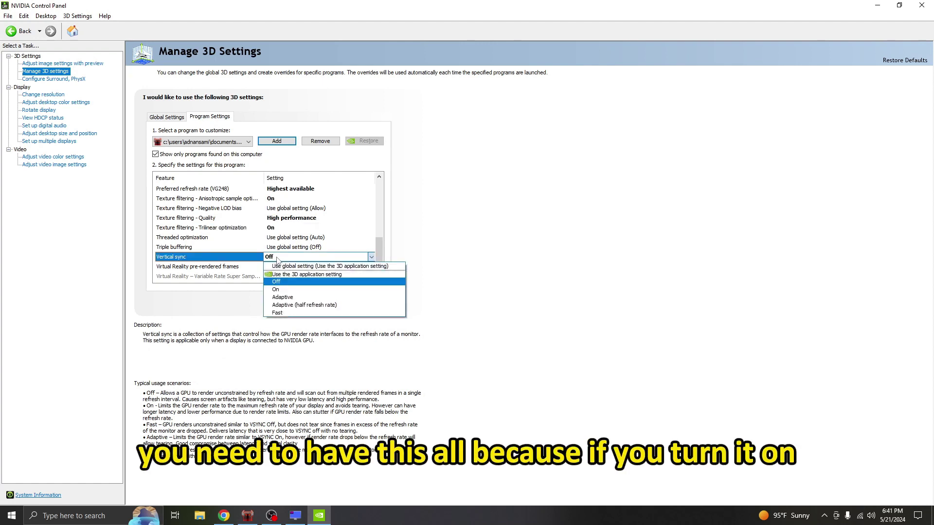
left_click(278, 260)
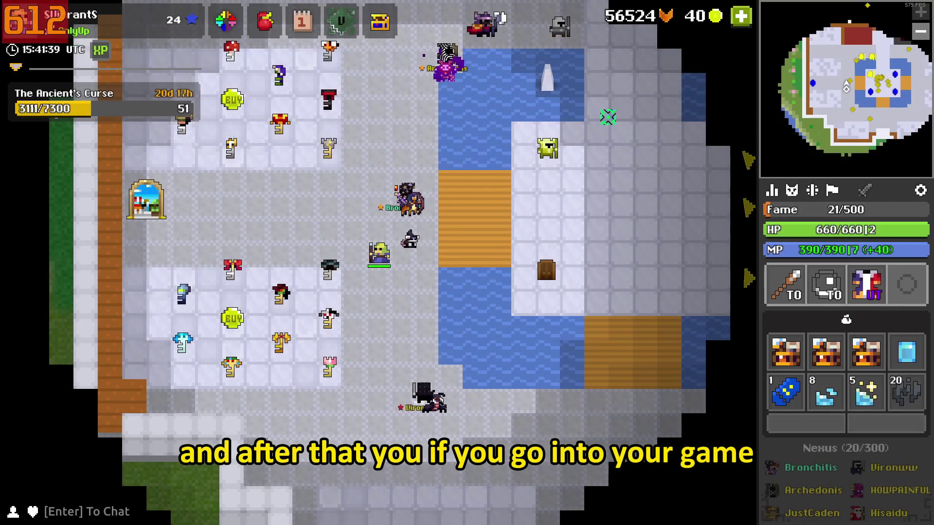
Walk the character around the Nexus while the frame counter stays above 600 FPS.
key("w")
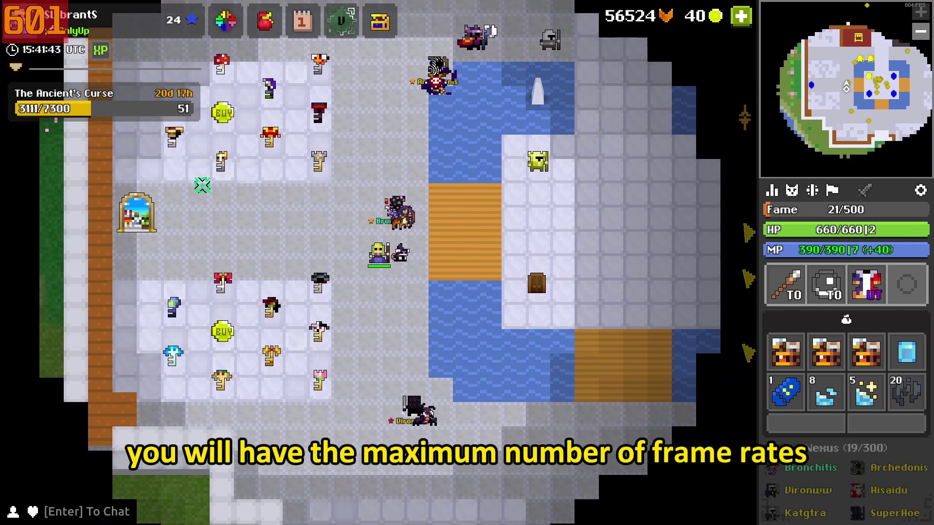
key("s")
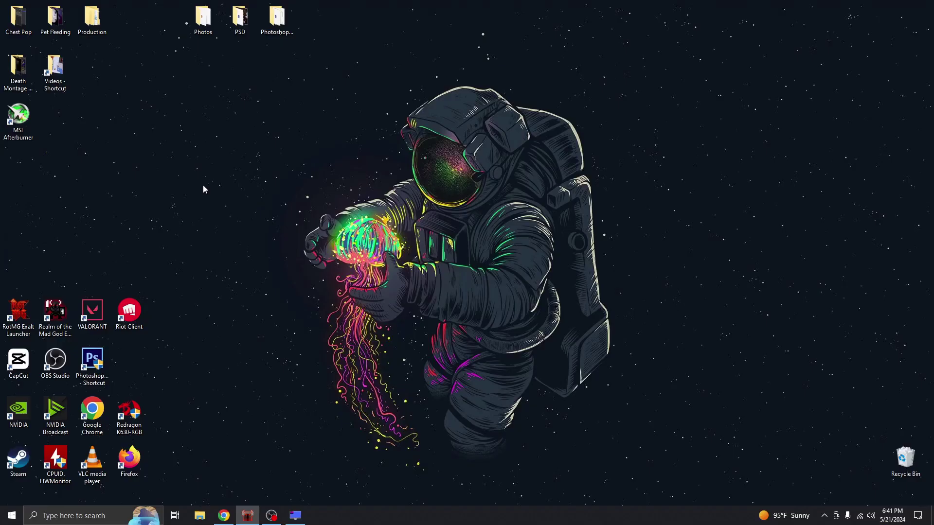
Bring up Task Manager's Performance view with the CPU graphs.
right_click(380, 201)
left_click(339, 283)
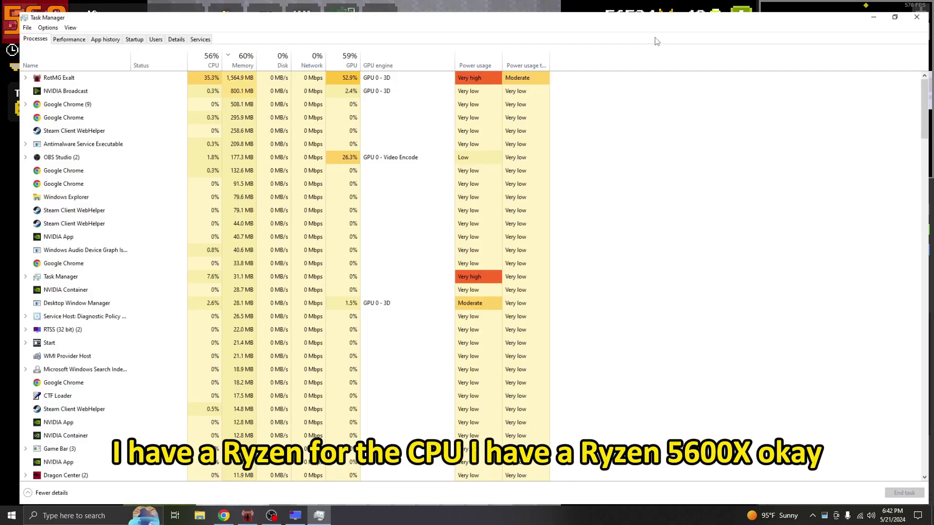
left_click(68, 30)
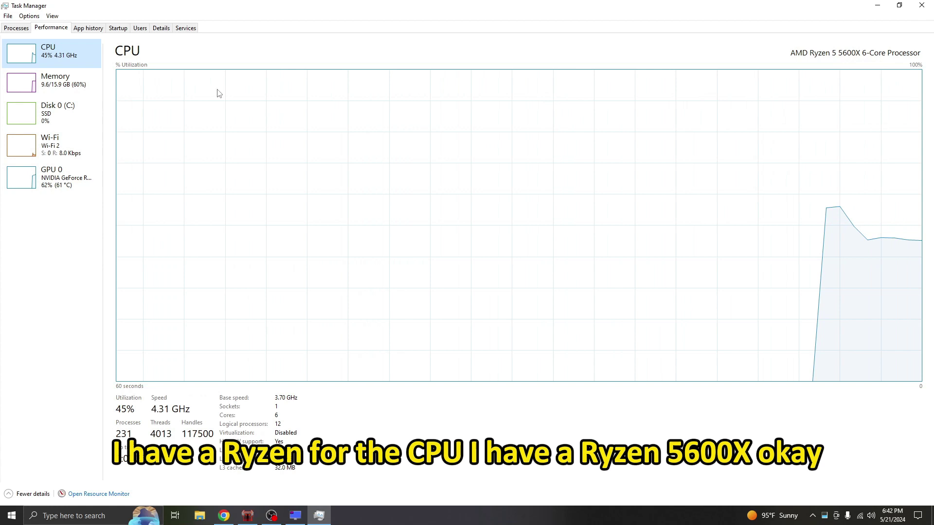
Show the Memory, Disk 0 (C:) and RTX 2070 SUPER GPU pages in turn.
left_click(68, 89)
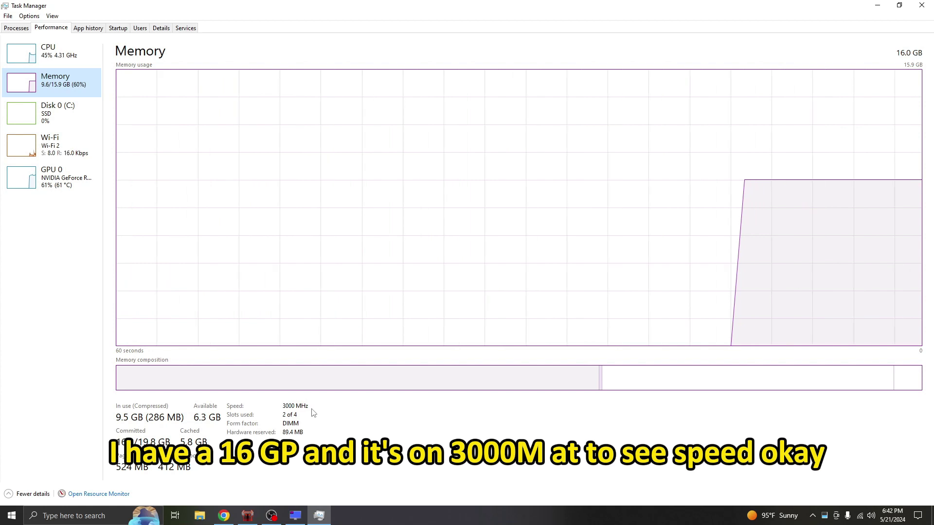
left_click(58, 127)
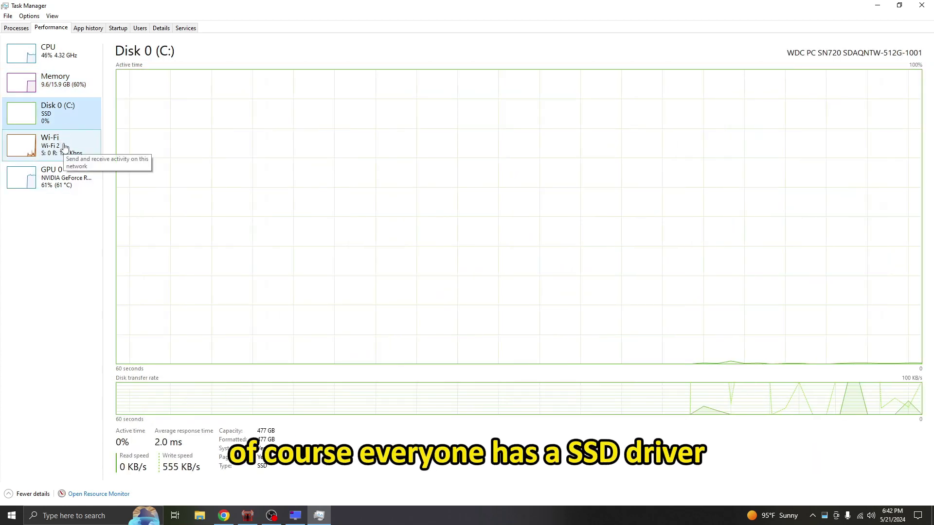
left_click(68, 190)
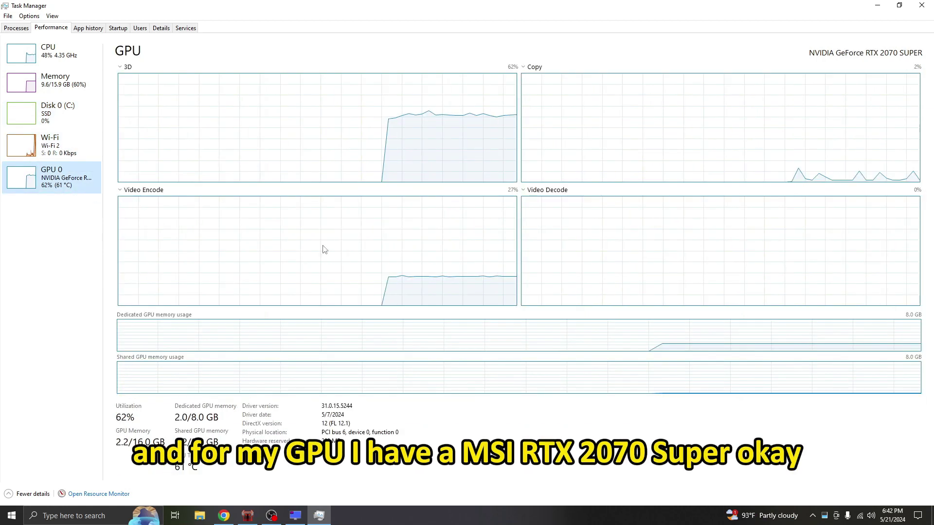